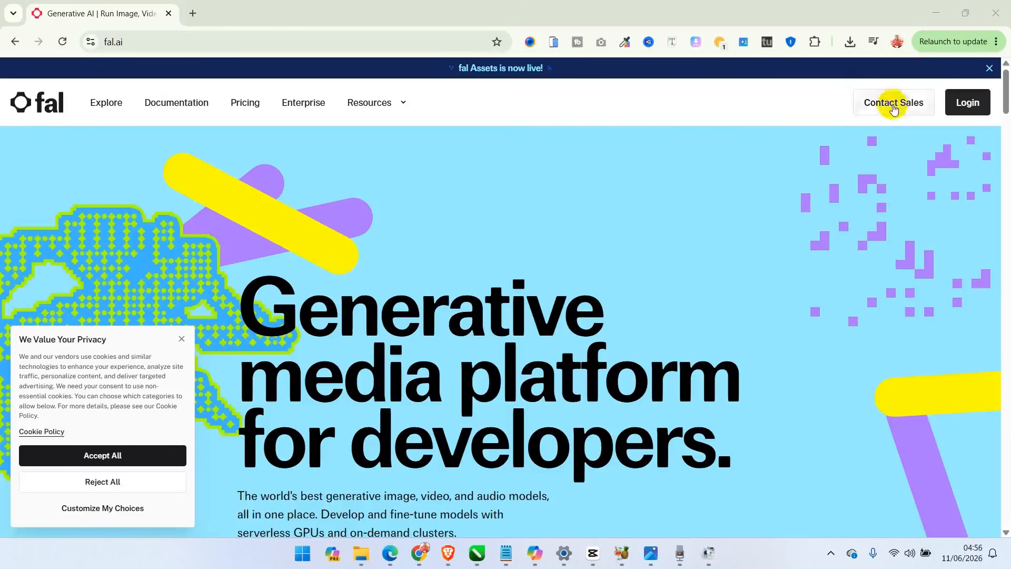
# - Log in to fal with Google and complete onboarding for personal use, choosing Create with AI Tools and Other as the referral source
pyautogui.click(960, 105)
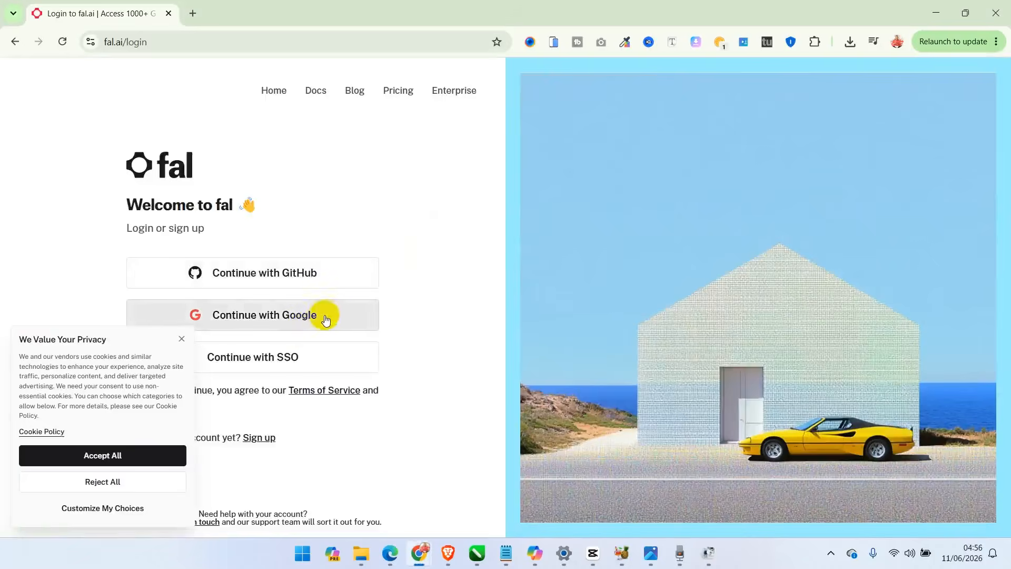
pyautogui.click(330, 317)
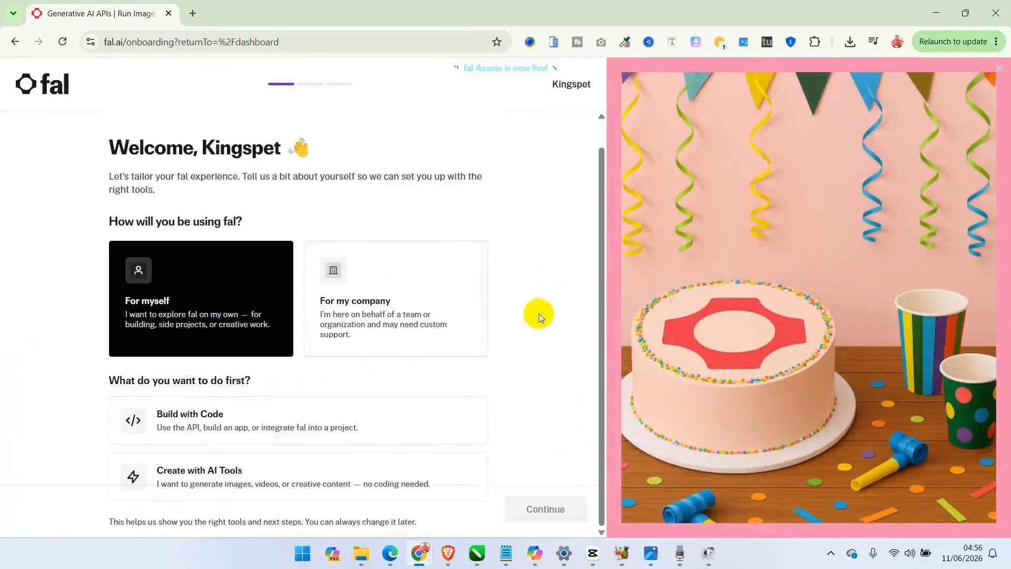
pyautogui.click(202, 284)
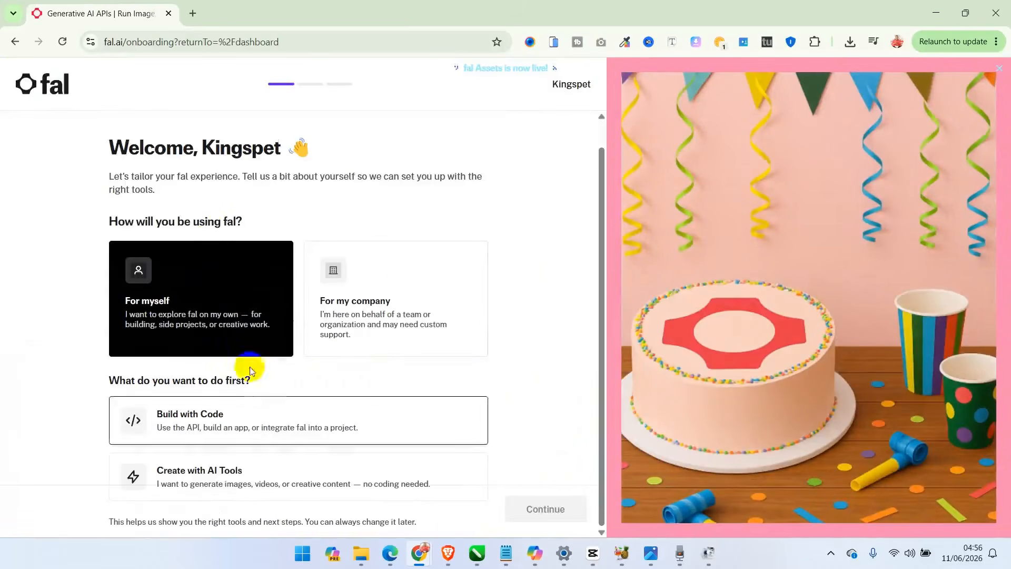
pyautogui.click(335, 483)
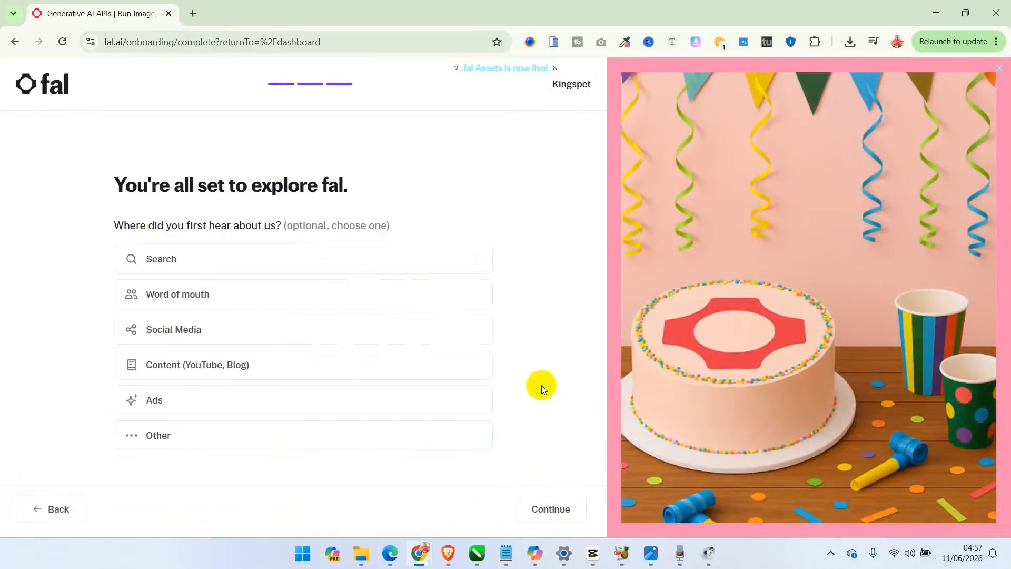
pyautogui.click(241, 430)
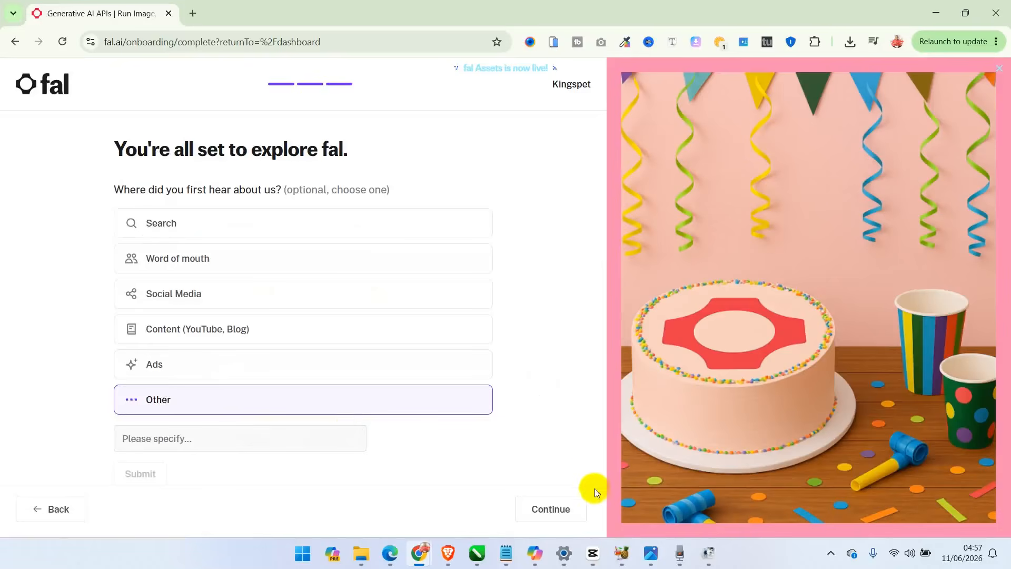
pyautogui.click(559, 508)
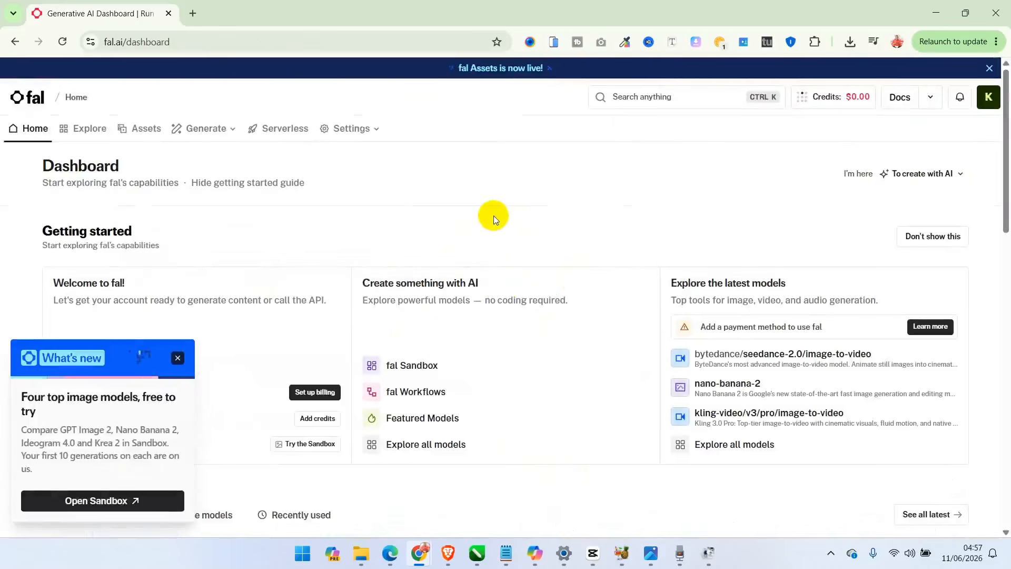
pyautogui.click(177, 359)
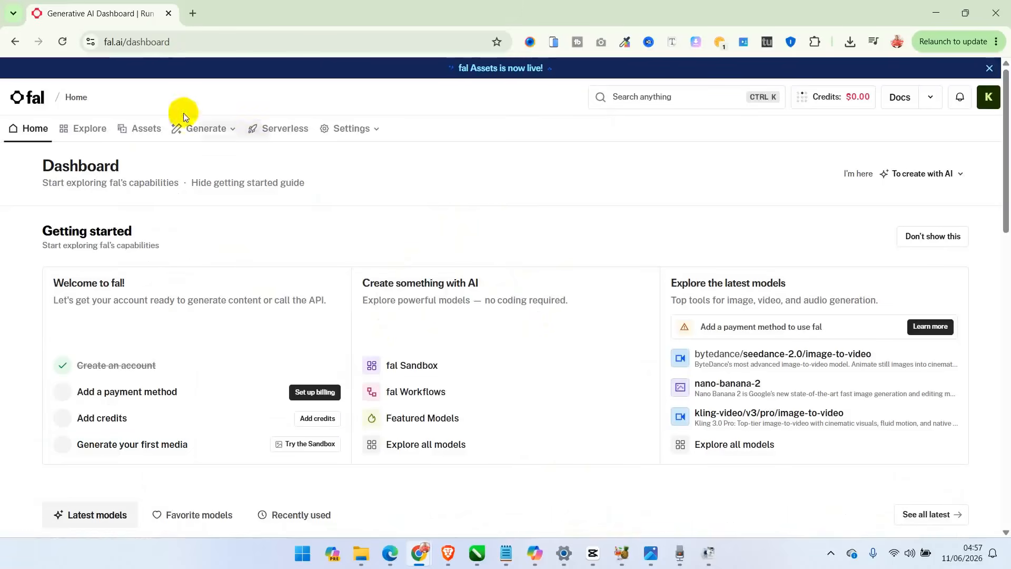
# - Search the Explore model catalogue for grok and copy the link address of xai/grok-imagine-video/v1.5/image-to-video
pyautogui.click(219, 128)
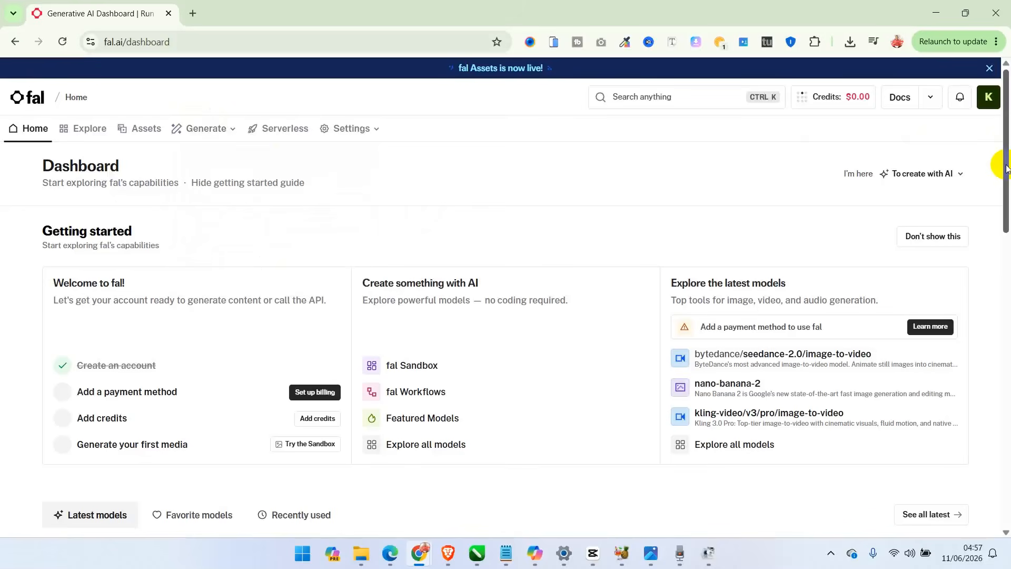
pyautogui.click(90, 129)
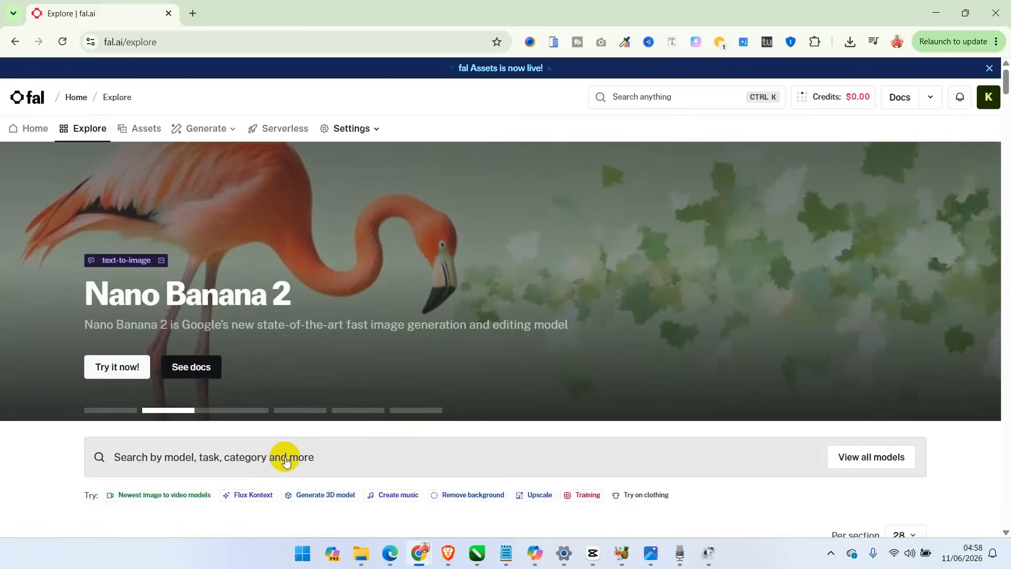
pyautogui.click(286, 459)
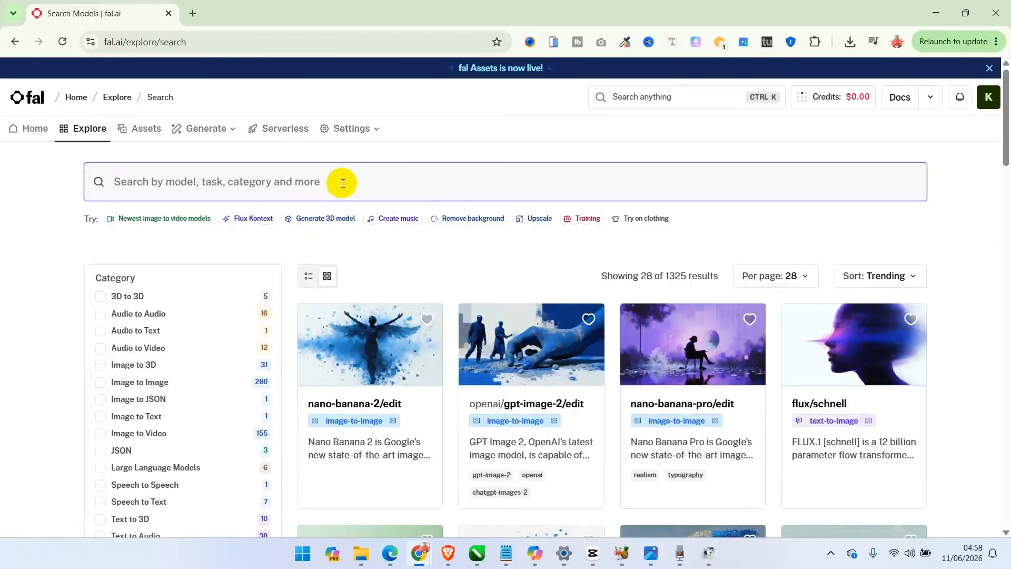
pyautogui.write('s')
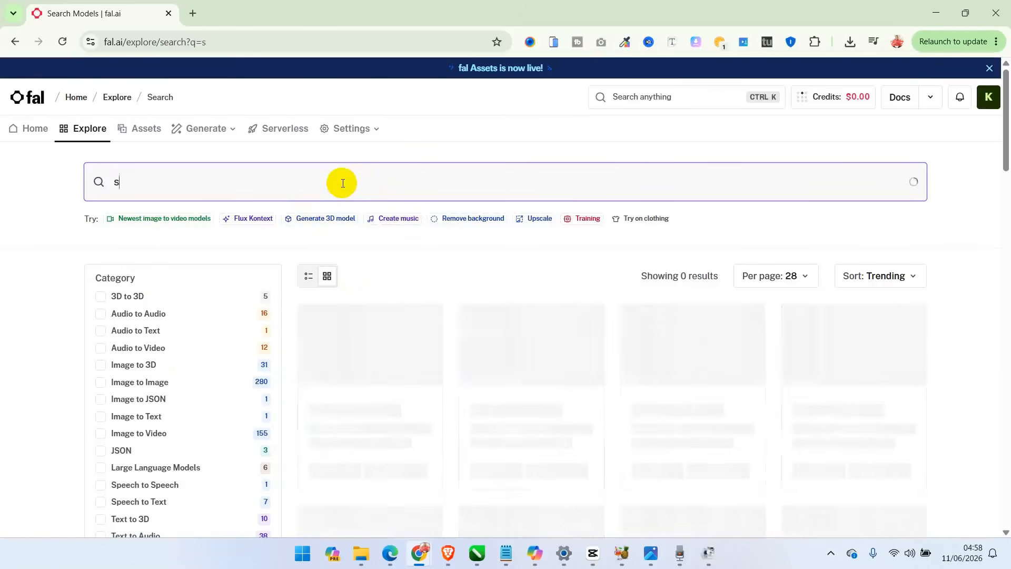
pyautogui.press('BackSpace')
pyautogui.write('grok')
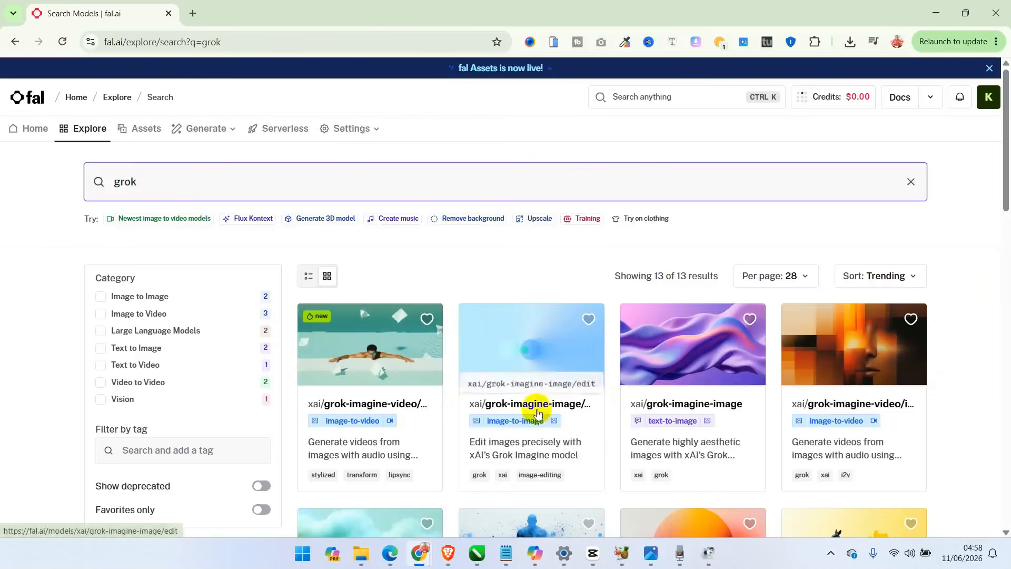
pyautogui.rightClick(368, 409)
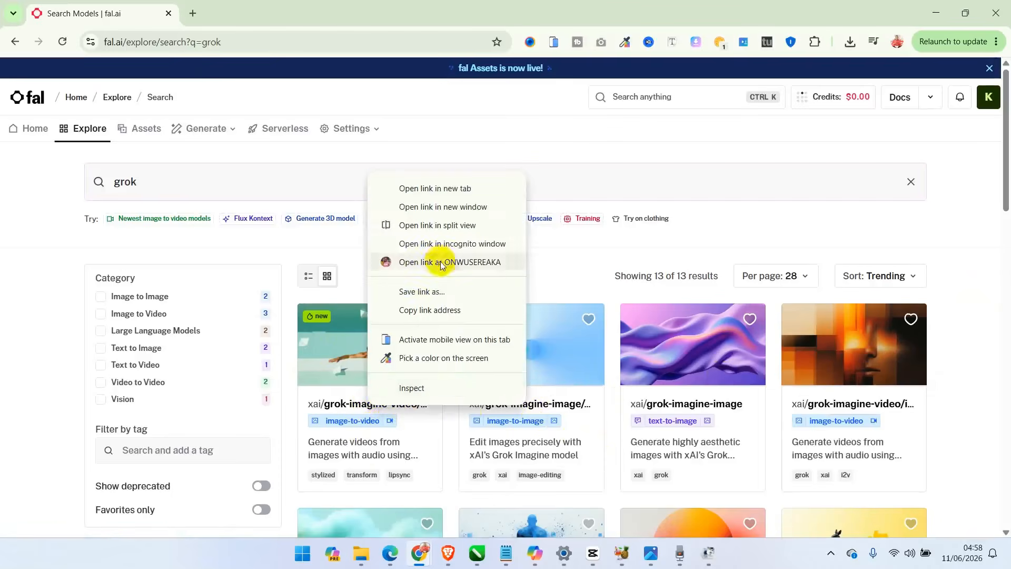
pyautogui.click(430, 310)
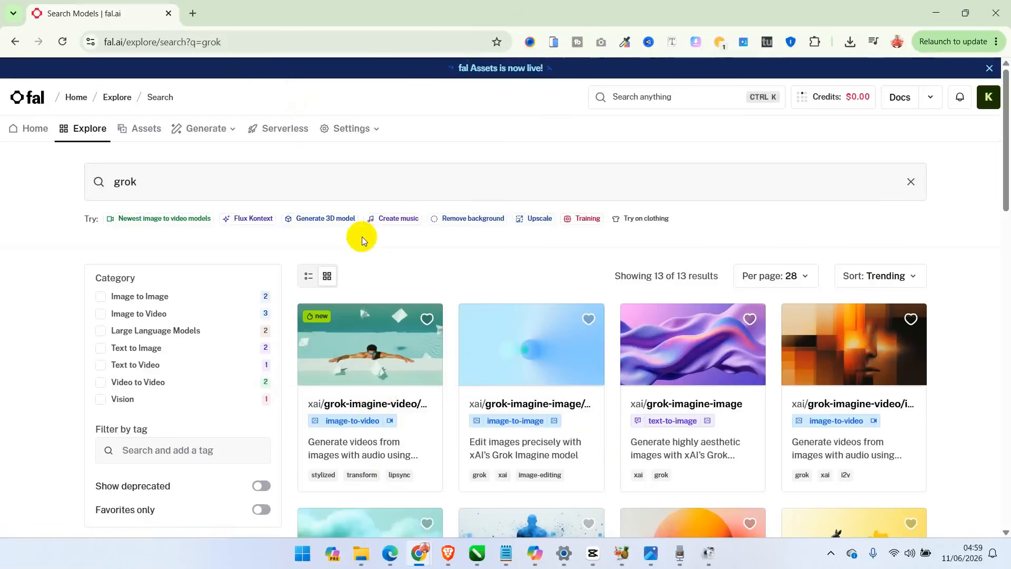
# - Open Figma Weave at app.weavy.ai in a new browser tab and dismiss the updates announcement
pyautogui.click(192, 14)
pyautogui.hotkey('ctrl', 'v')
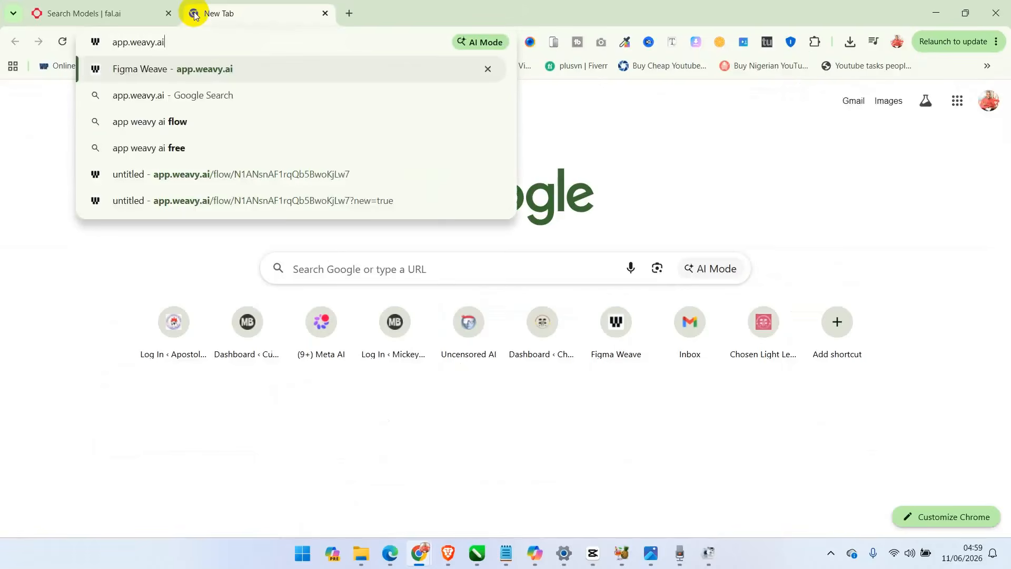
pyautogui.press('Return')
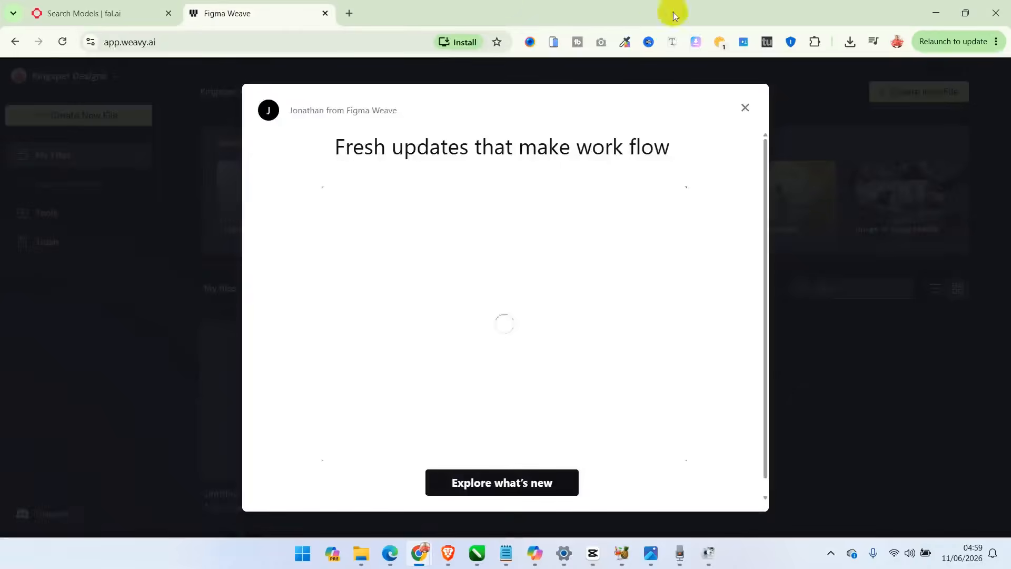
pyautogui.click(741, 104)
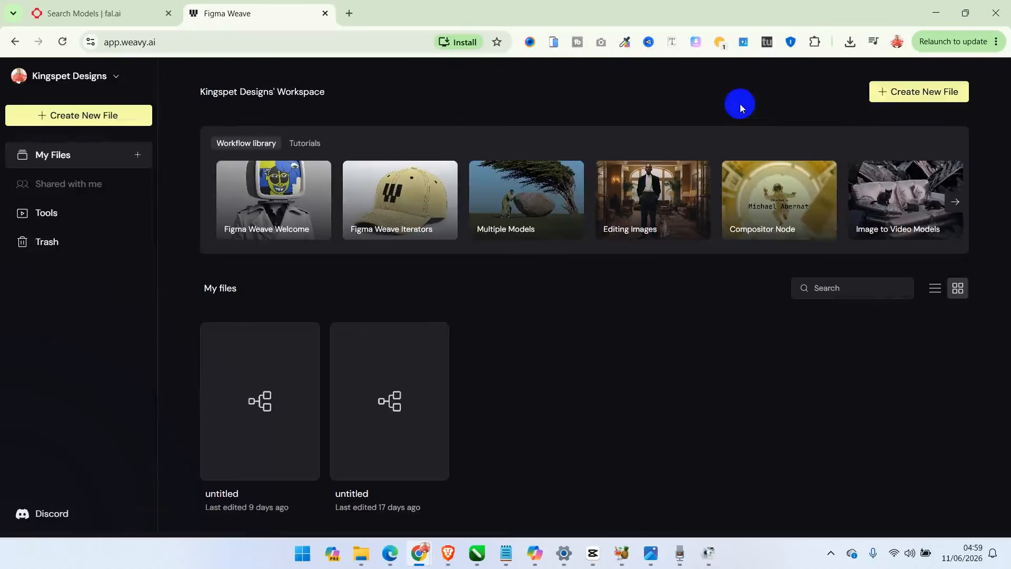
# - Check the workspace's credits and plan, and create a new file, skipping the editor tutorial
pyautogui.click(117, 75)
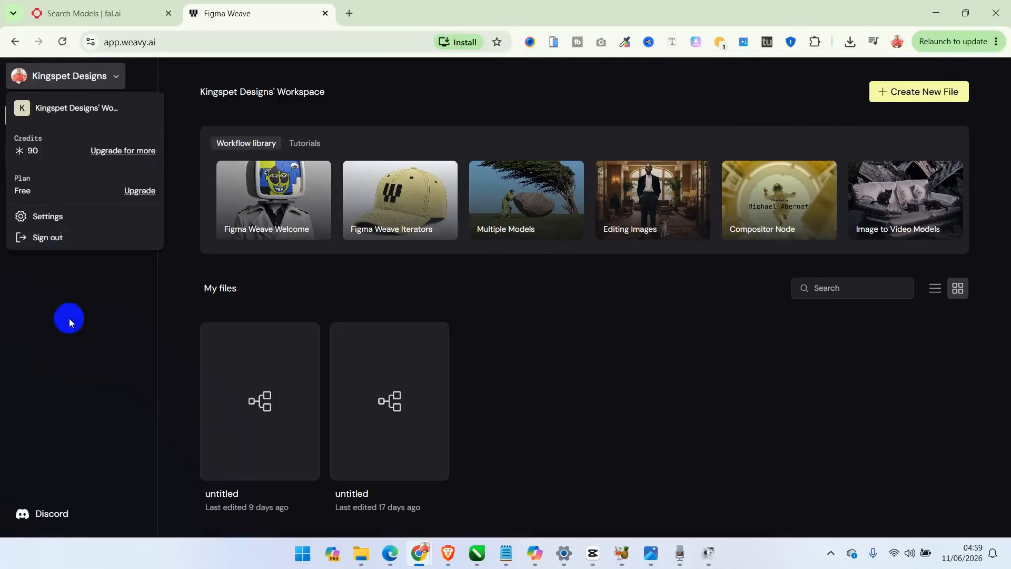
pyautogui.click(68, 318)
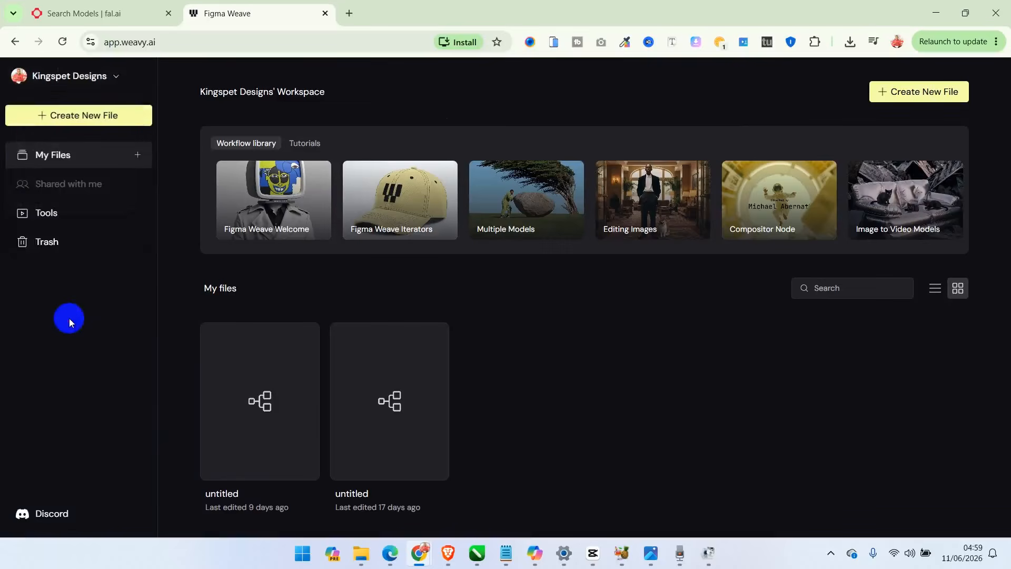
pyautogui.click(891, 94)
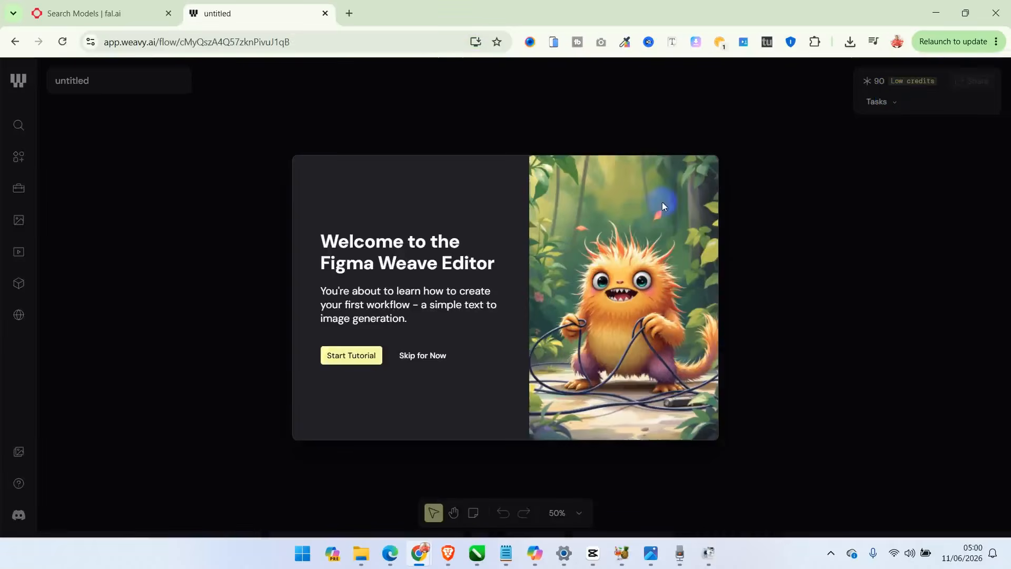
pyautogui.click(419, 355)
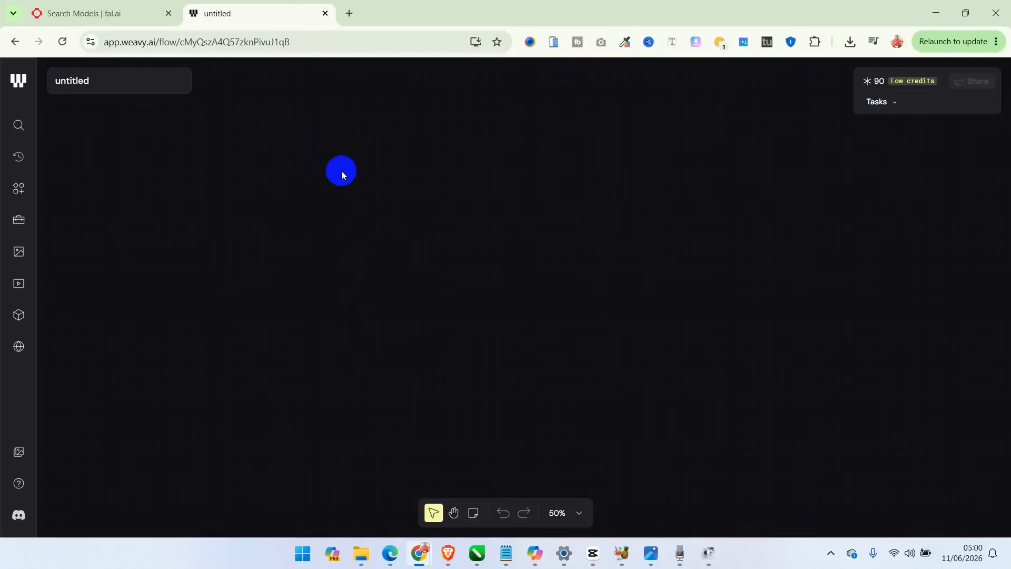
# - Add an Import Model node to the canvas and load the copied fal link for xai/grok-imagine-video/v1.5/image-to-video into it
pyautogui.rightClick(342, 170)
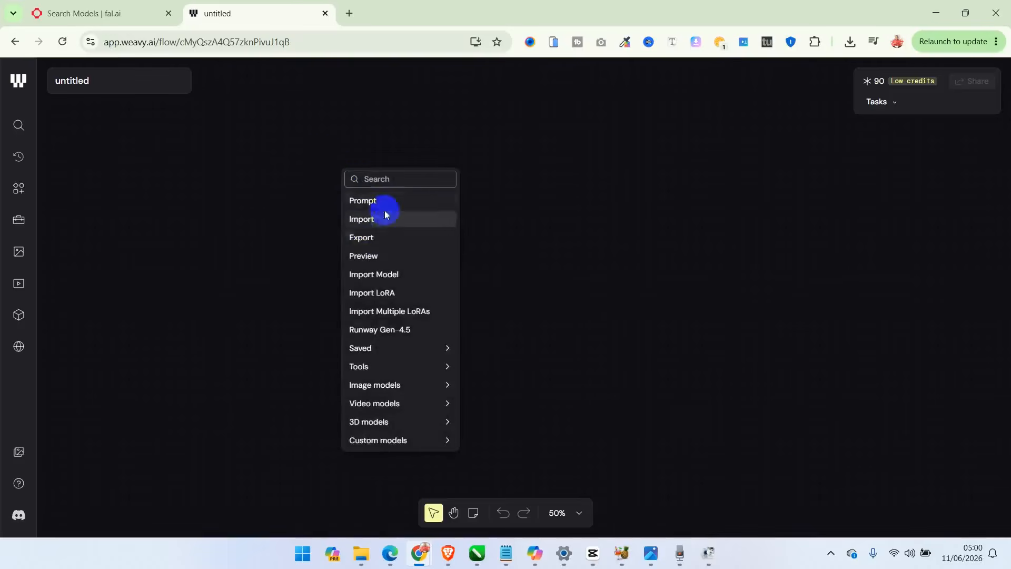
pyautogui.click(384, 276)
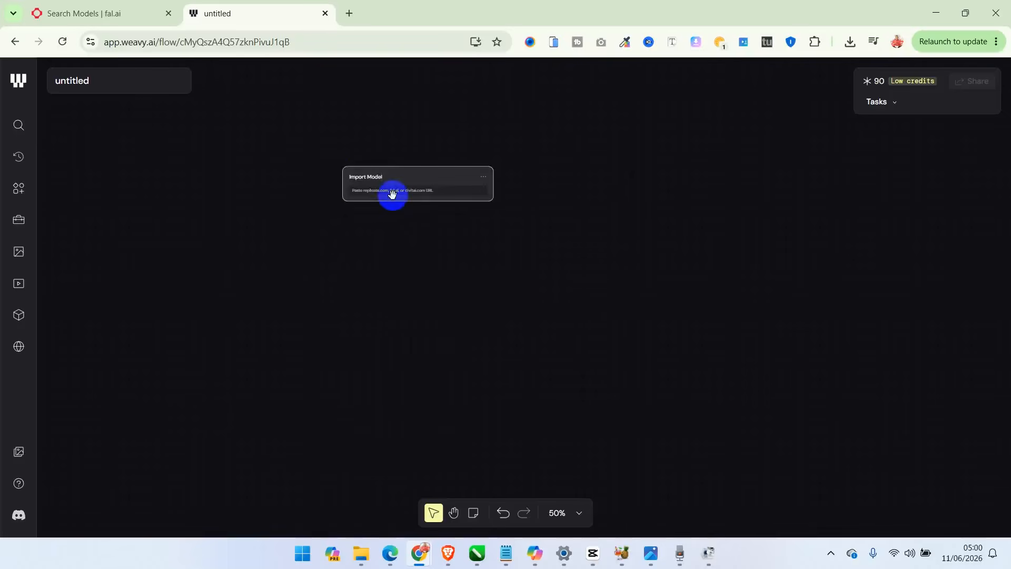
pyautogui.scroll(1, 393, 195)
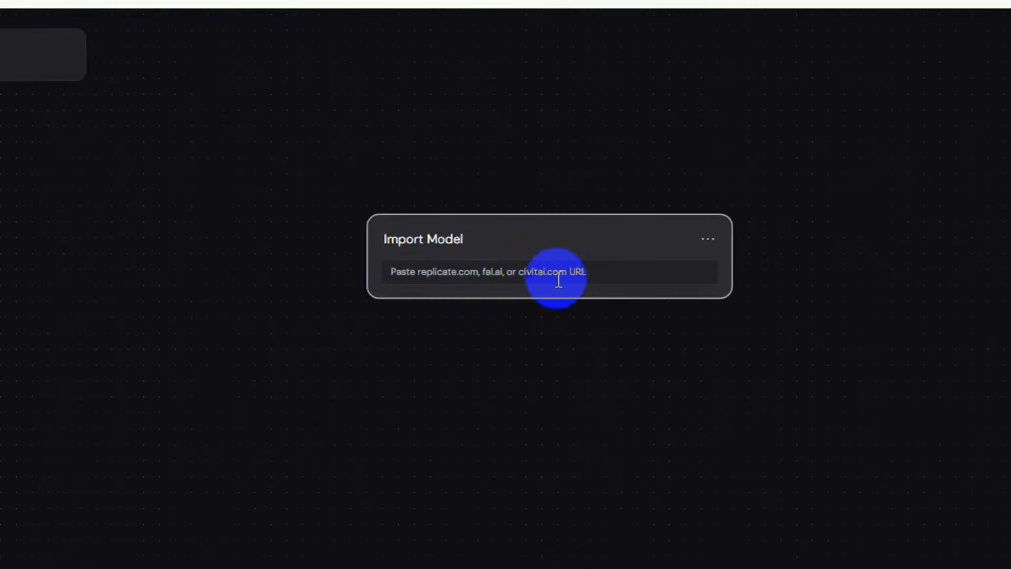
pyautogui.click(602, 267)
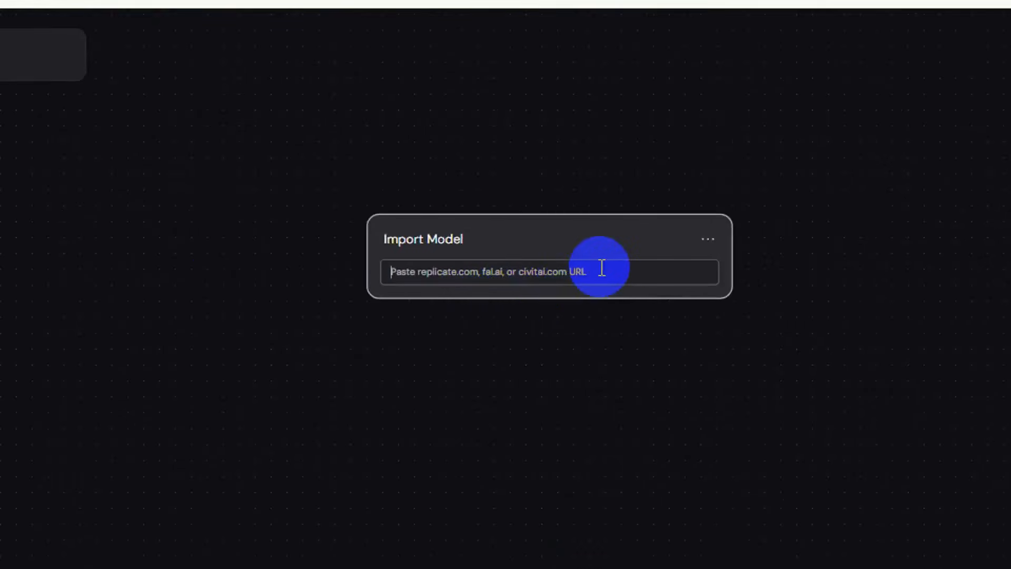
pyautogui.hotkey('ctrl', 'v')
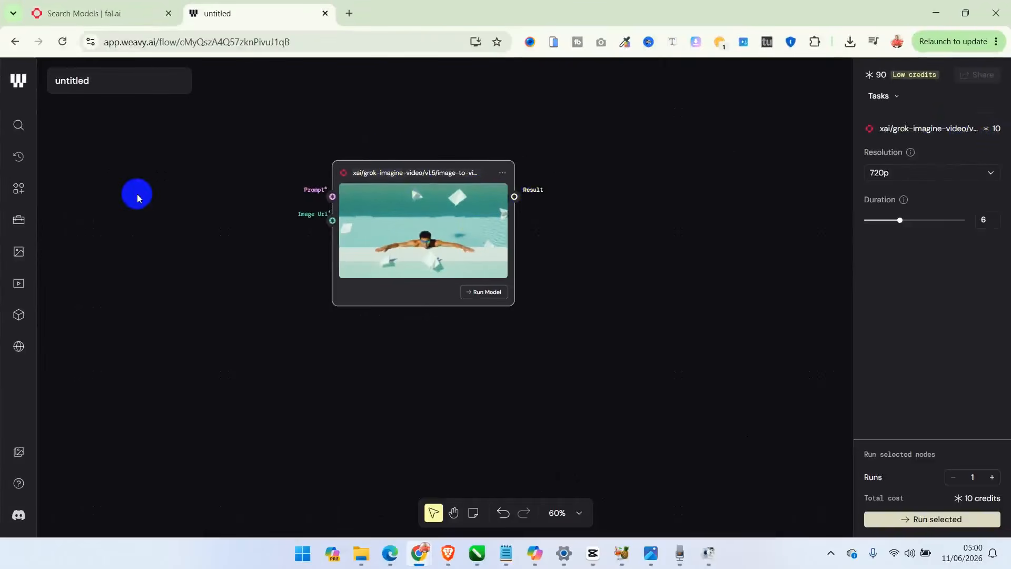
# - Add a Prompt node on the model node's input side and replace its default text with the prepared timed canyon-collapse scene prompt
pyautogui.rightClick(137, 194)
pyautogui.click(157, 225)
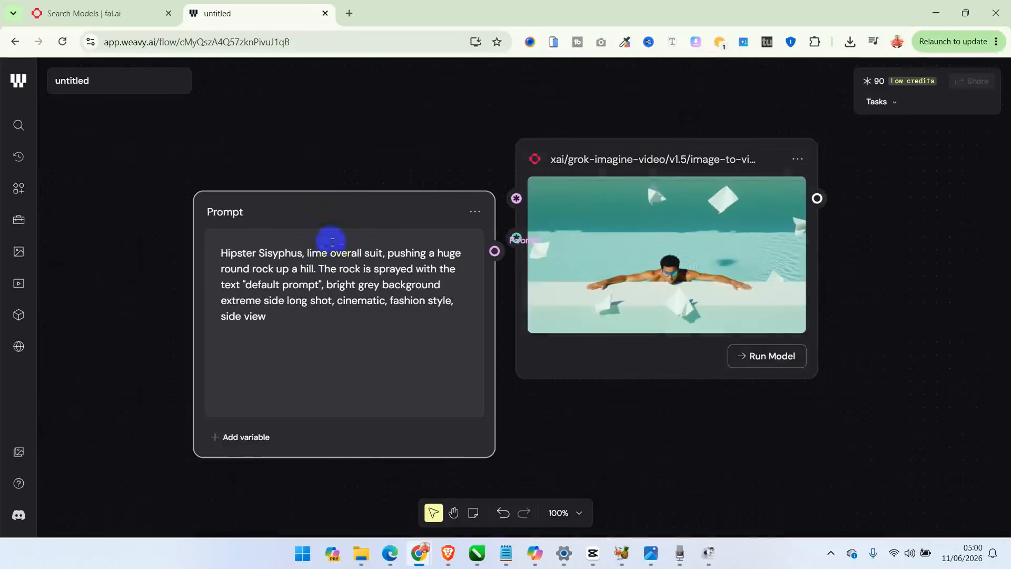
pyautogui.moveTo(364, 210); pyautogui.dragTo(241, 168)
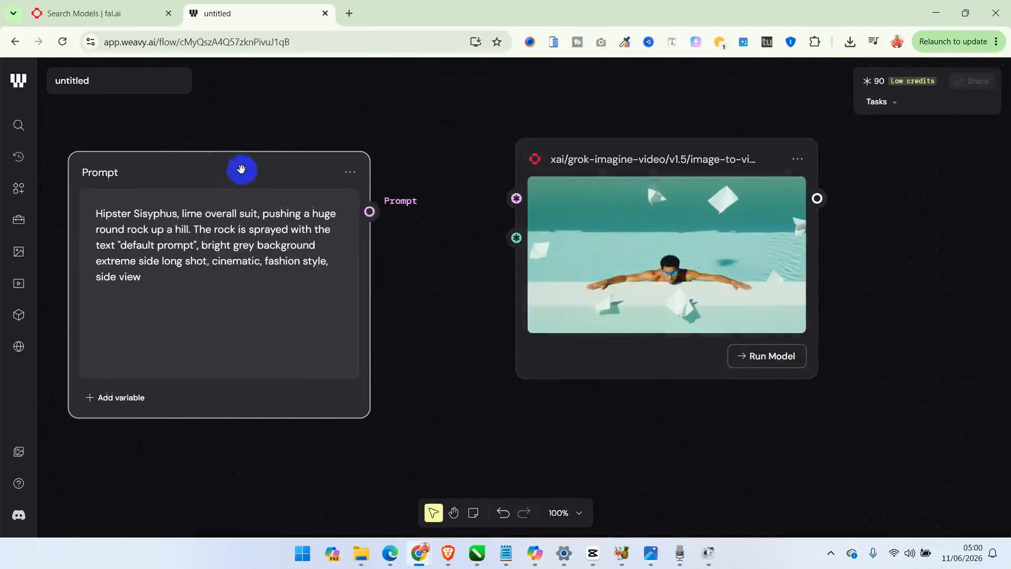
pyautogui.tripleClick(225, 259)
pyautogui.press('super')
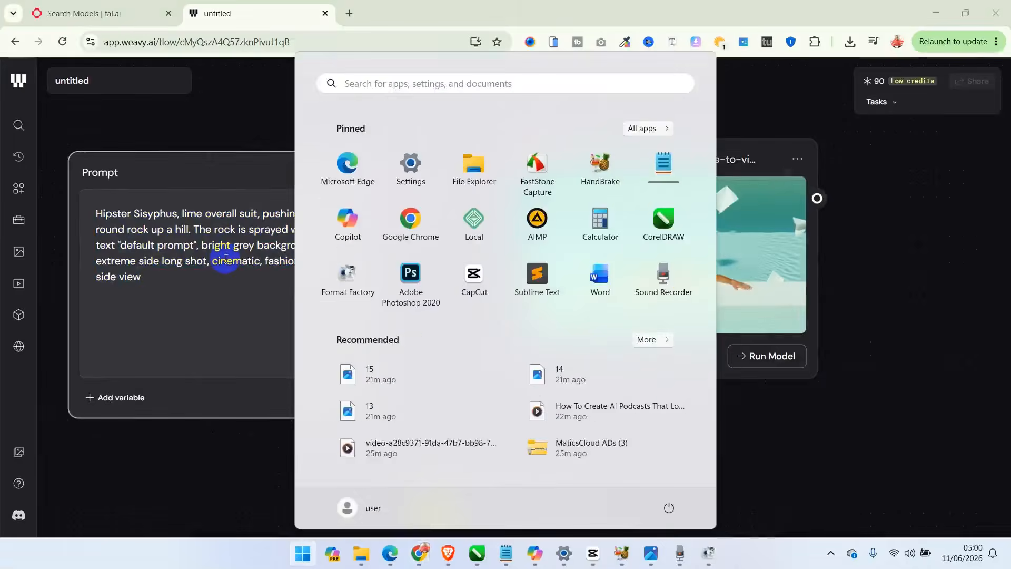
pyautogui.press('super')
pyautogui.click(190, 272)
pyautogui.hotkey('ctrl', 'a')
pyautogui.hotkey('ctrl', 'v')
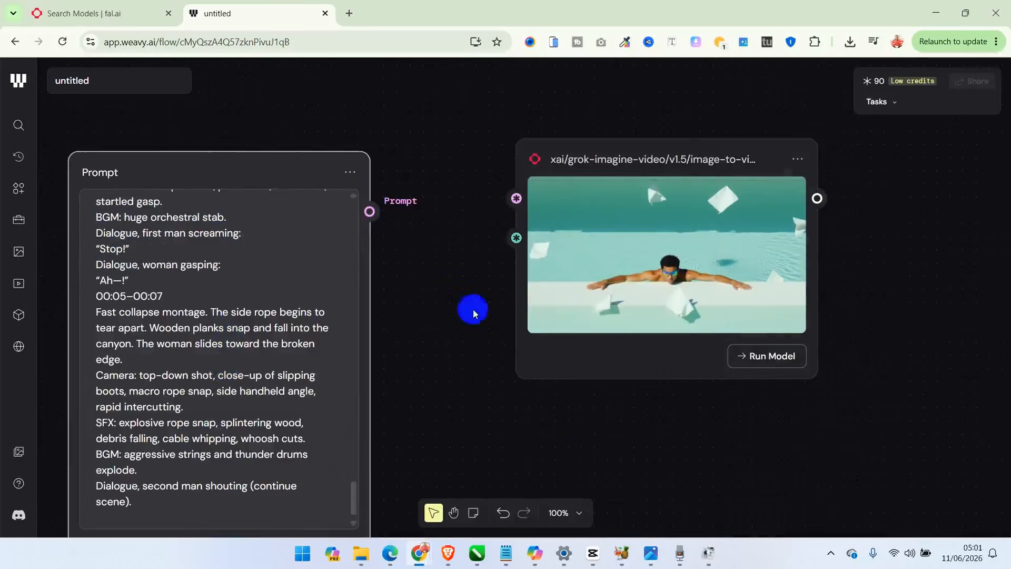
# - Rearrange the Prompt node and the Grok video model node side by side, higher up on the canvas
pyautogui.click(579, 513)
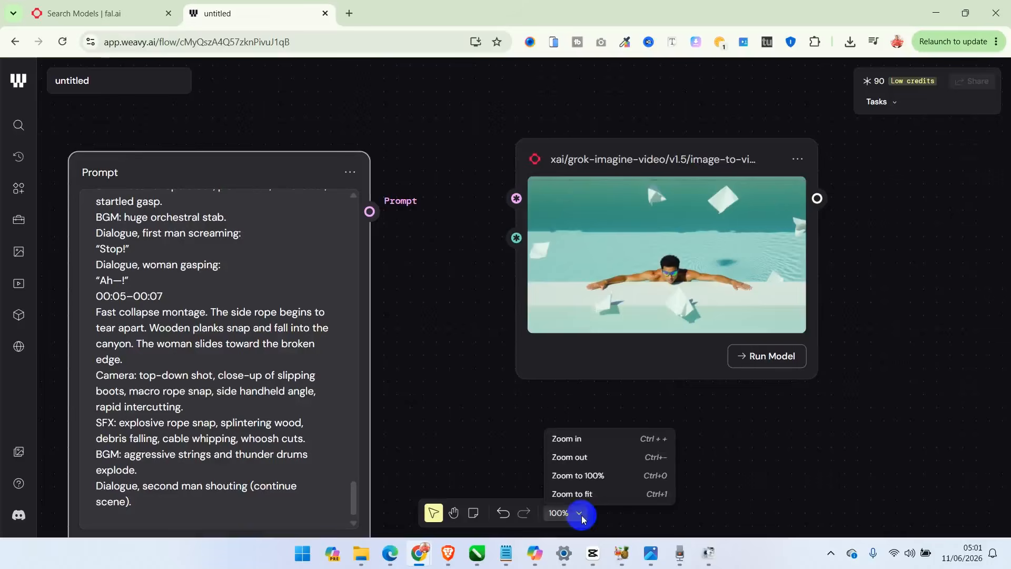
pyautogui.click(602, 465)
pyautogui.scroll(-3, 438, 363)
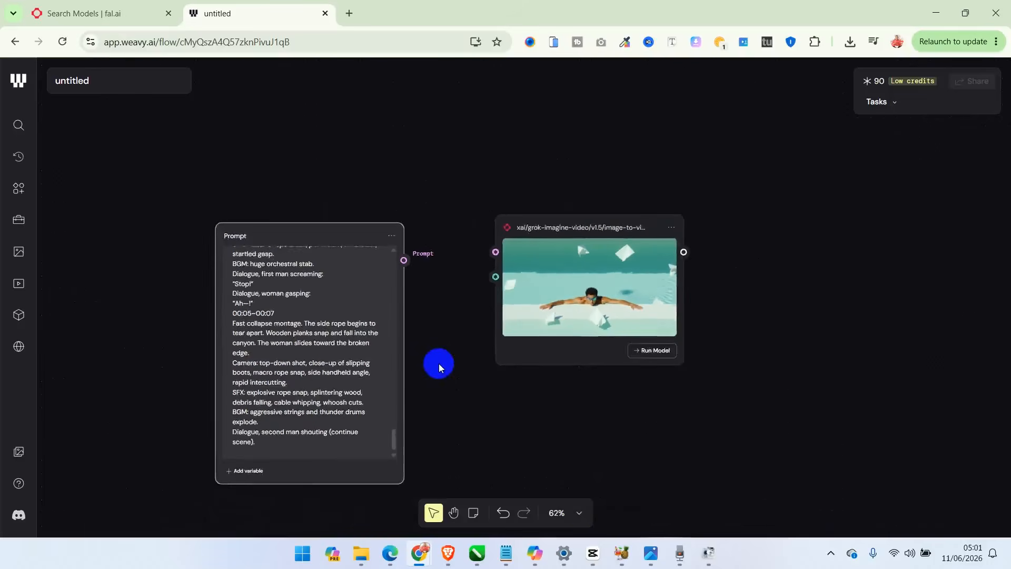
pyautogui.scroll(-1, 439, 367)
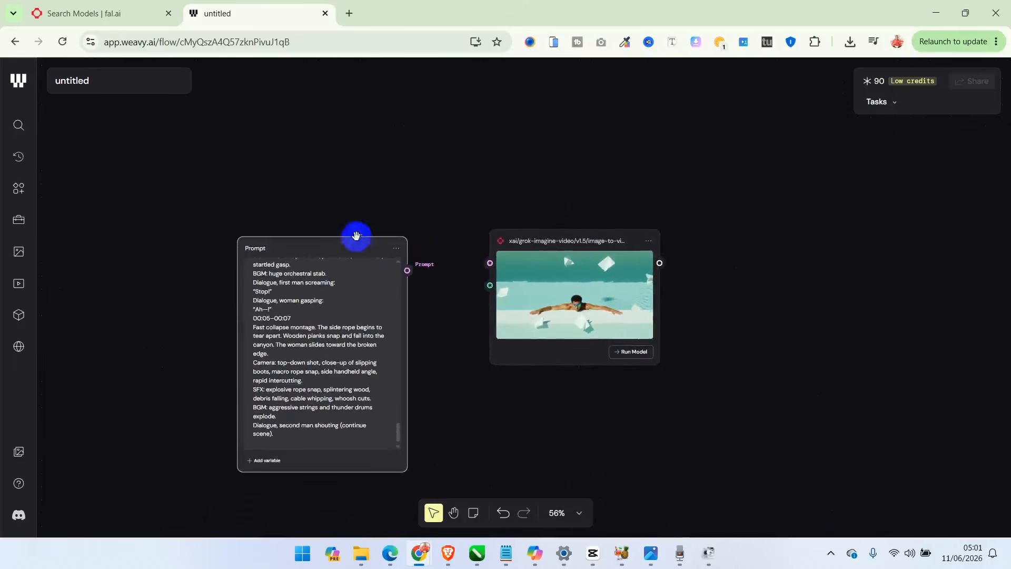
pyautogui.moveTo(356, 235); pyautogui.dragTo(278, 120)
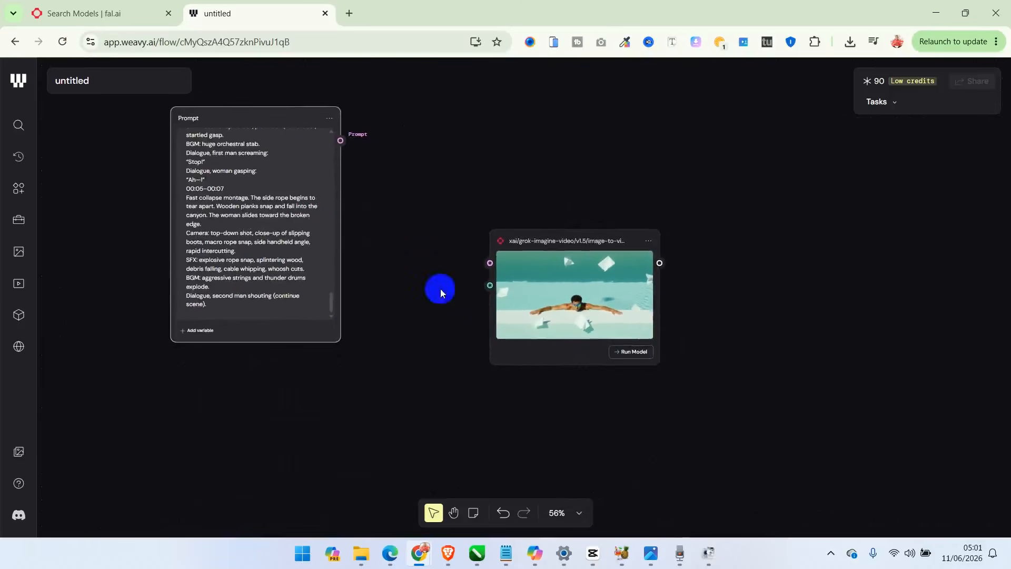
pyautogui.moveTo(562, 229); pyautogui.dragTo(458, 176)
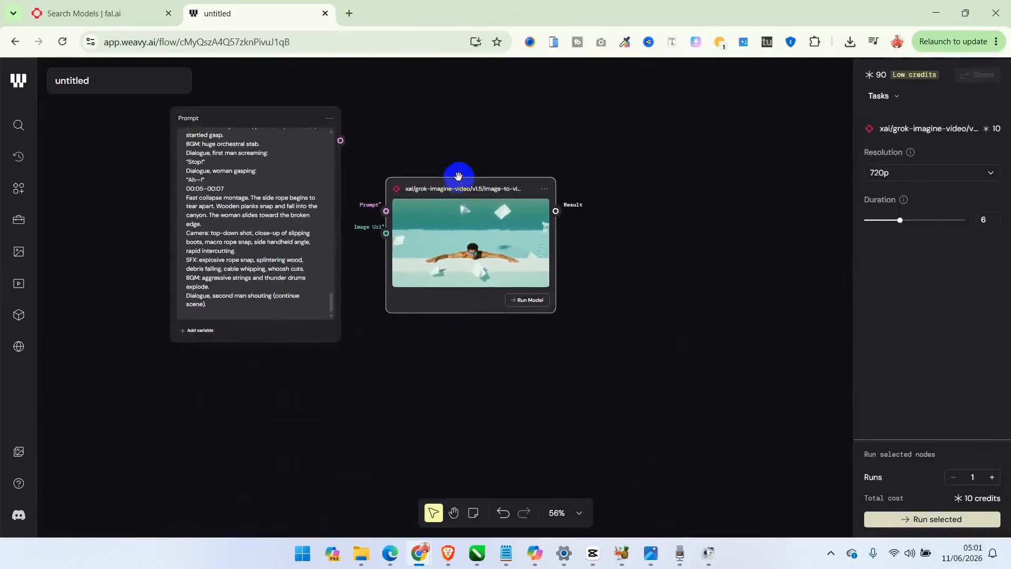
# - Add the built-in Grok Imagine Video node beside the imported model, compare the two nodes' settings and credit costs, and delete the built-in node
pyautogui.rightClick(649, 167)
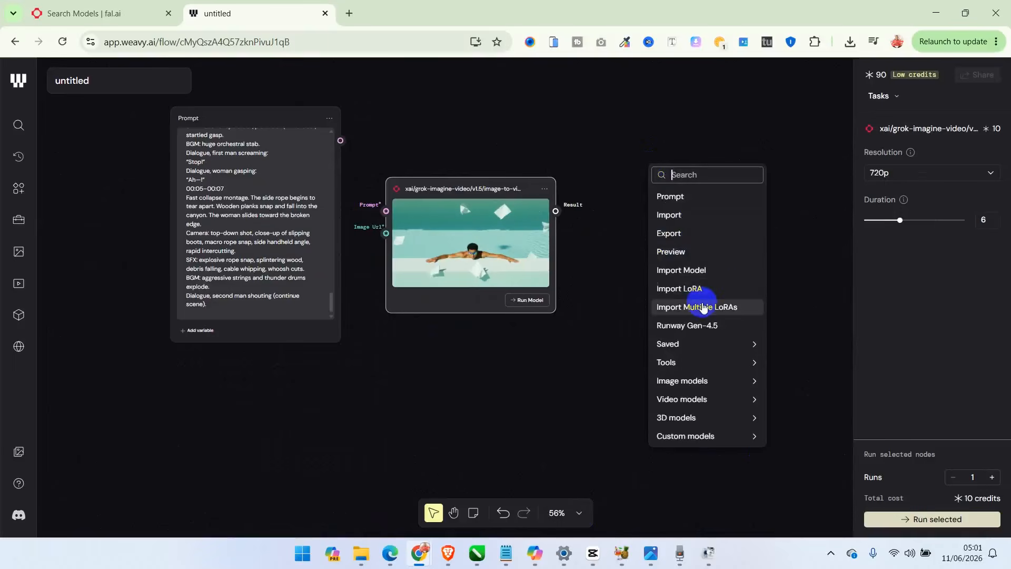
pyautogui.moveTo(684, 400)
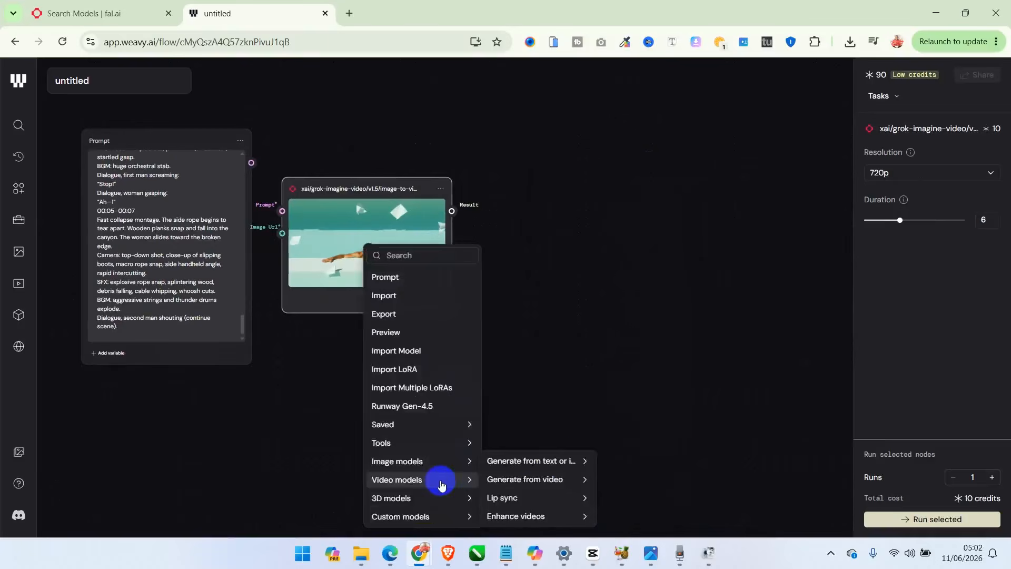
pyautogui.moveTo(553, 462)
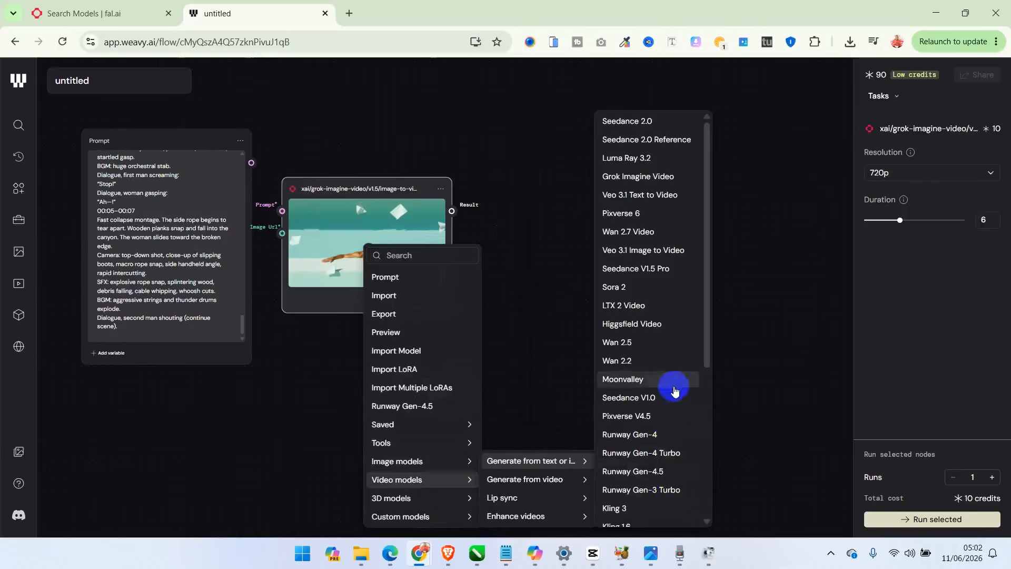
pyautogui.click(645, 178)
pyautogui.moveTo(473, 407); pyautogui.dragTo(618, 145)
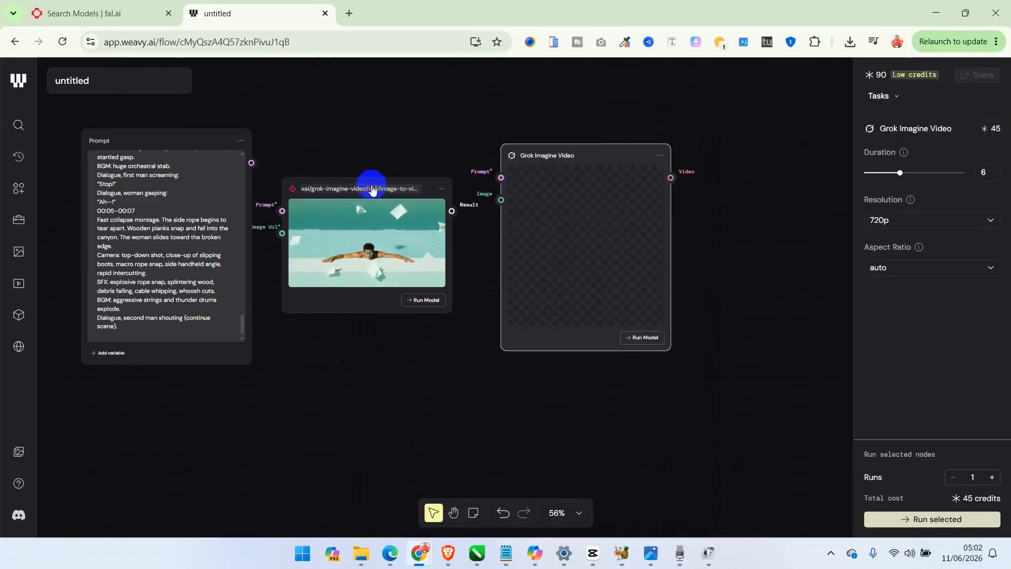
pyautogui.click(369, 221)
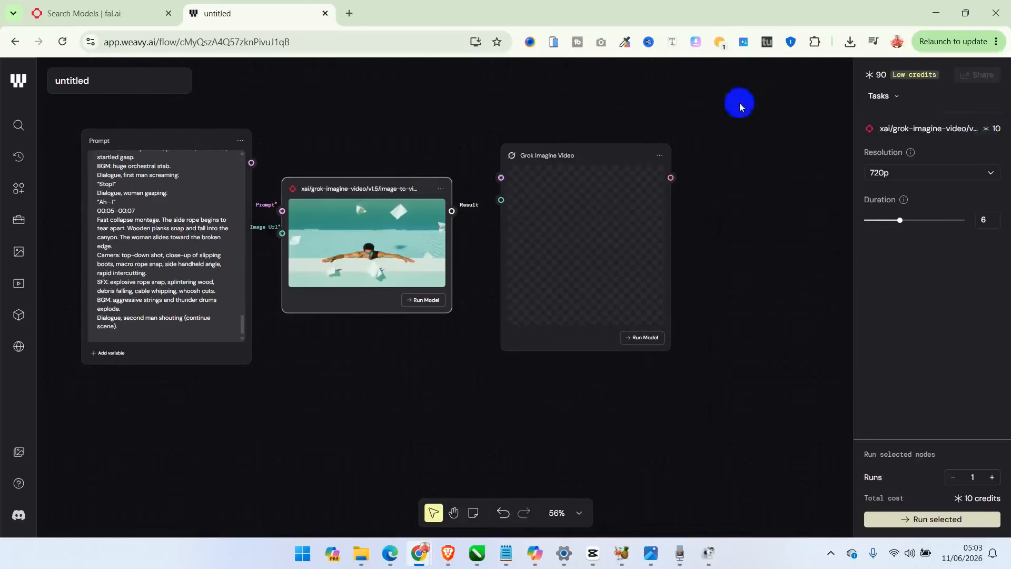
pyautogui.click(593, 152)
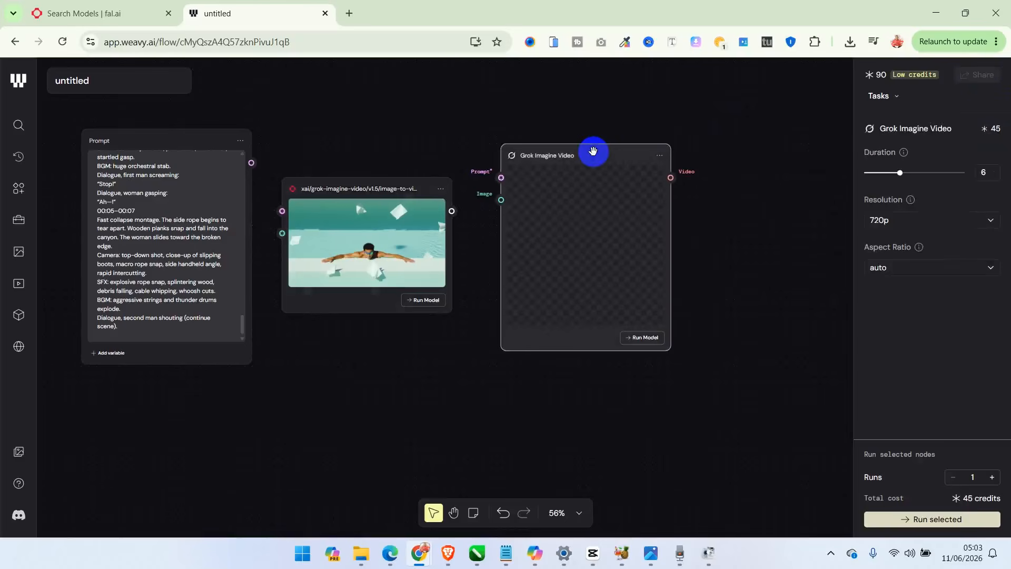
pyautogui.press('Delete')
# - Move the imported Grok model node further from the Prompt node and connect the Prompt node's output to its Prompt input
pyautogui.click(383, 243)
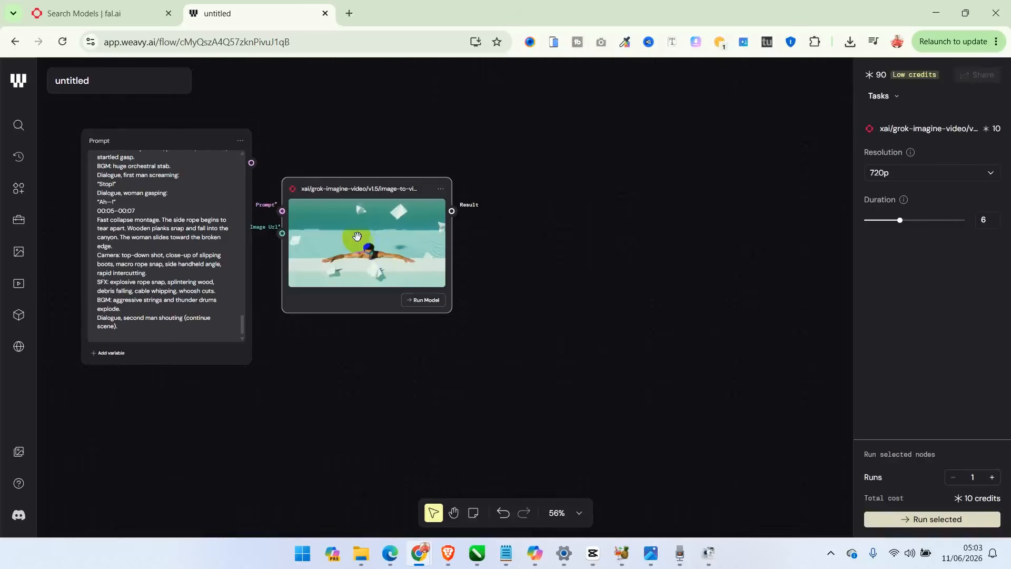
pyautogui.moveTo(345, 242); pyautogui.dragTo(441, 243)
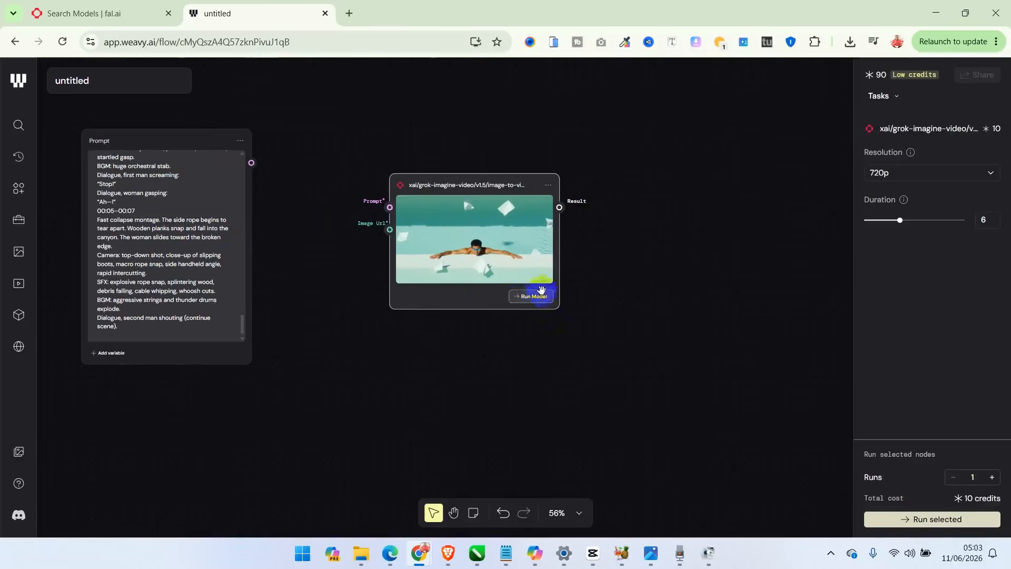
pyautogui.moveTo(390, 207); pyautogui.dragTo(252, 162)
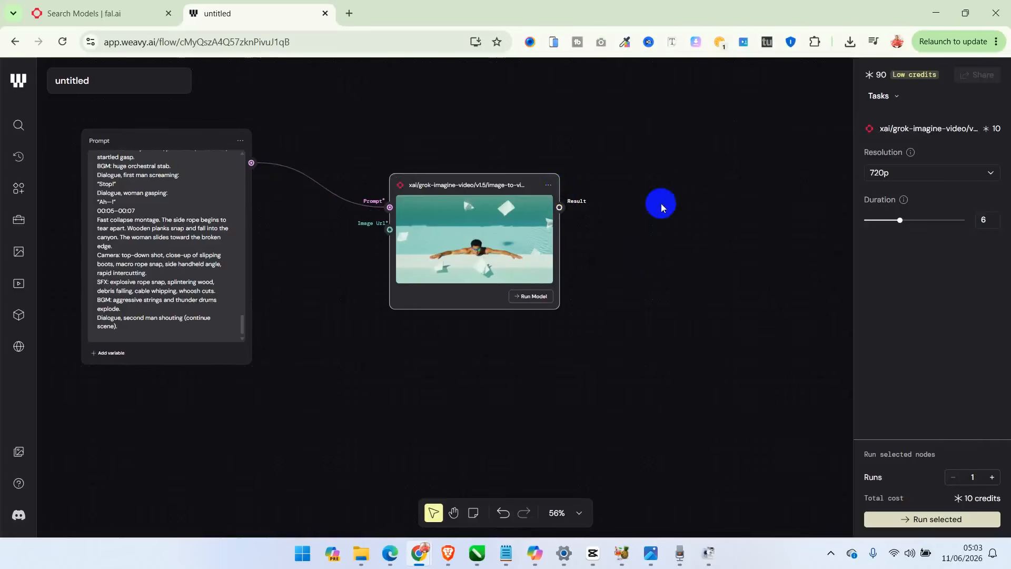
# - Add an Export node beyond the Grok model node and connect the model's Result output to its input
pyautogui.rightClick(661, 204)
pyautogui.click(685, 267)
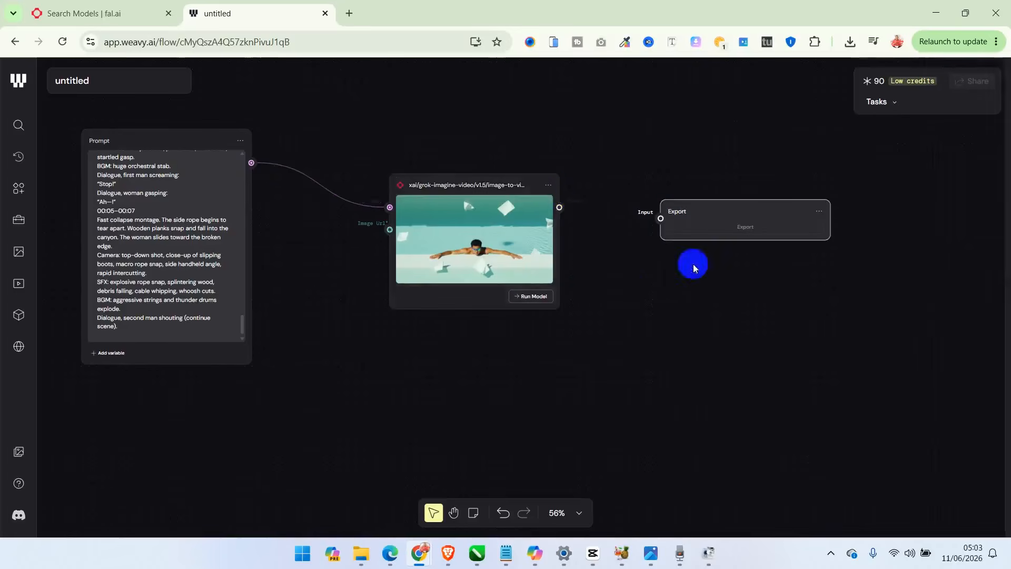
pyautogui.moveTo(559, 207); pyautogui.dragTo(670, 222)
# - Set the imported Grok model's resolution to 720p and its duration to 15
pyautogui.click(555, 253)
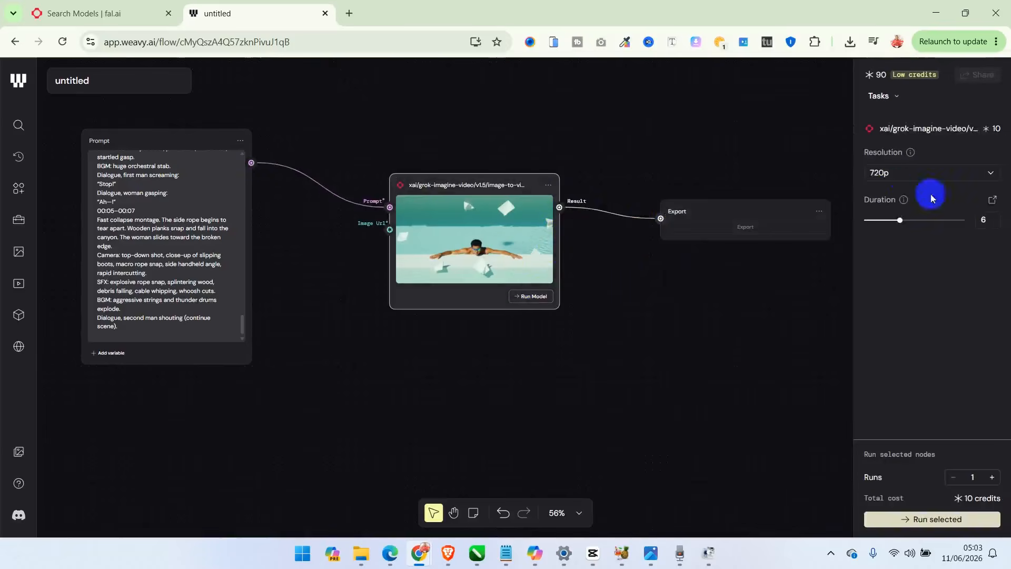
pyautogui.click(908, 180)
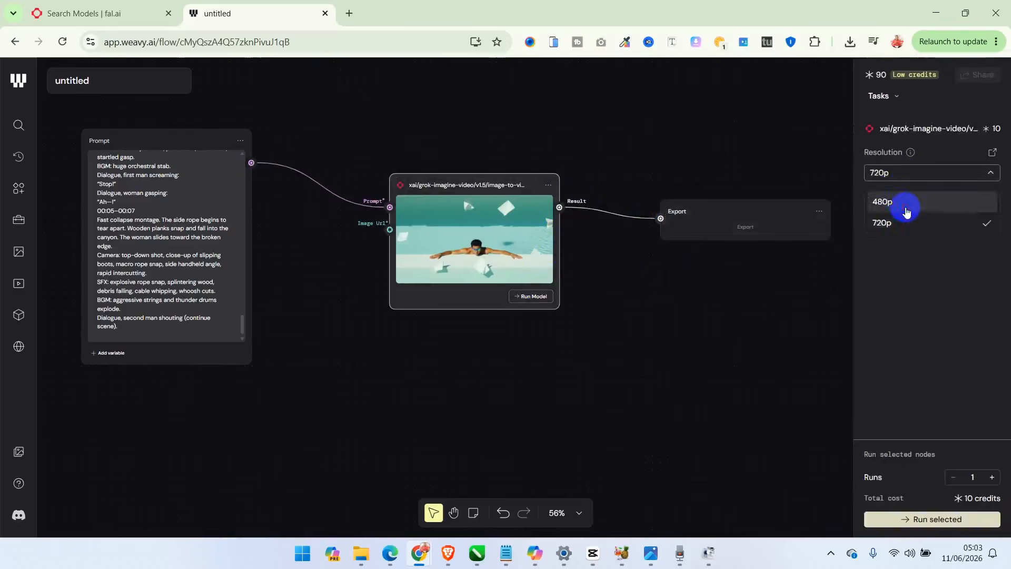
pyautogui.click(905, 203)
pyautogui.click(899, 173)
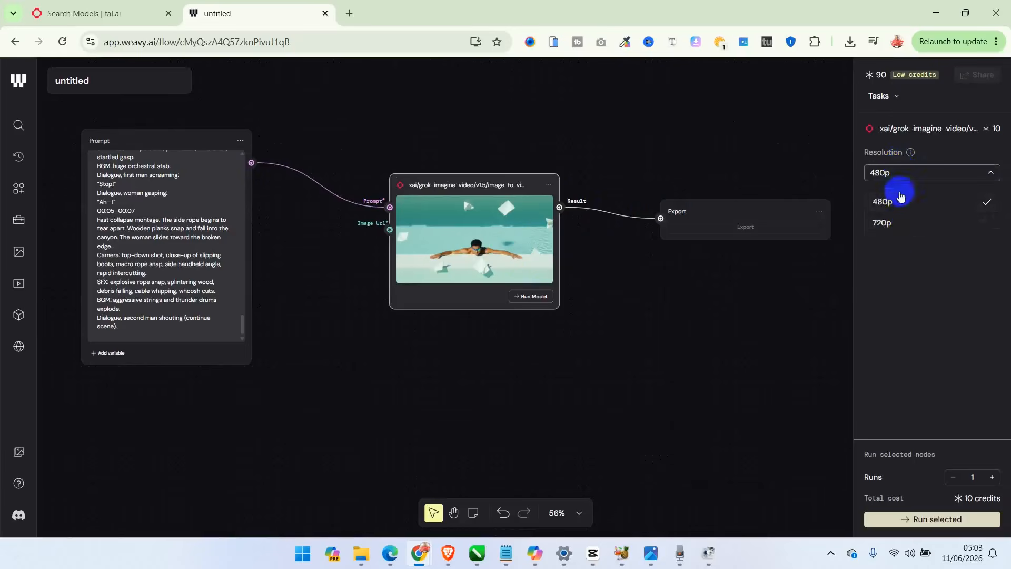
pyautogui.click(901, 221)
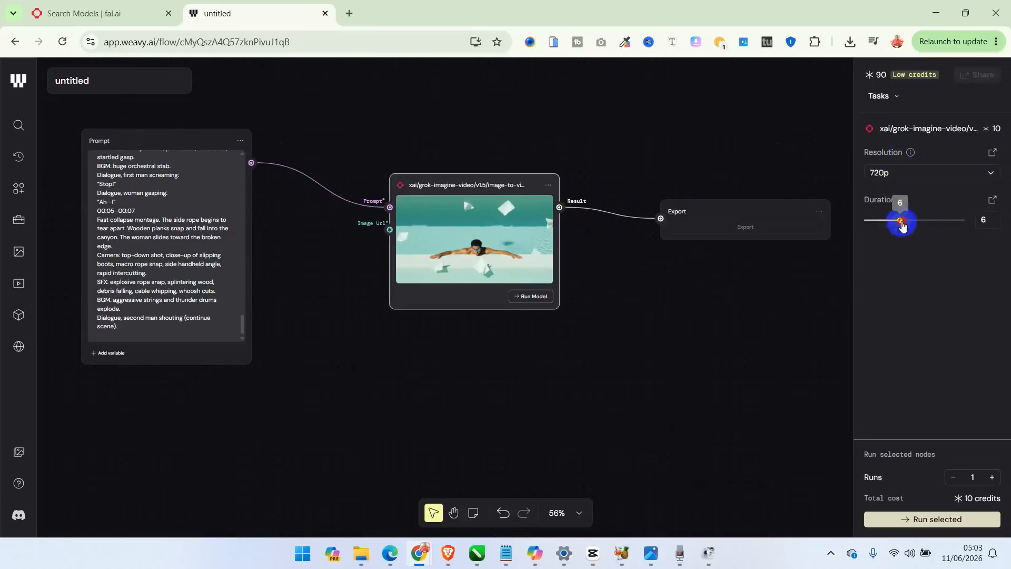
pyautogui.moveTo(901, 220); pyautogui.dragTo(981, 218)
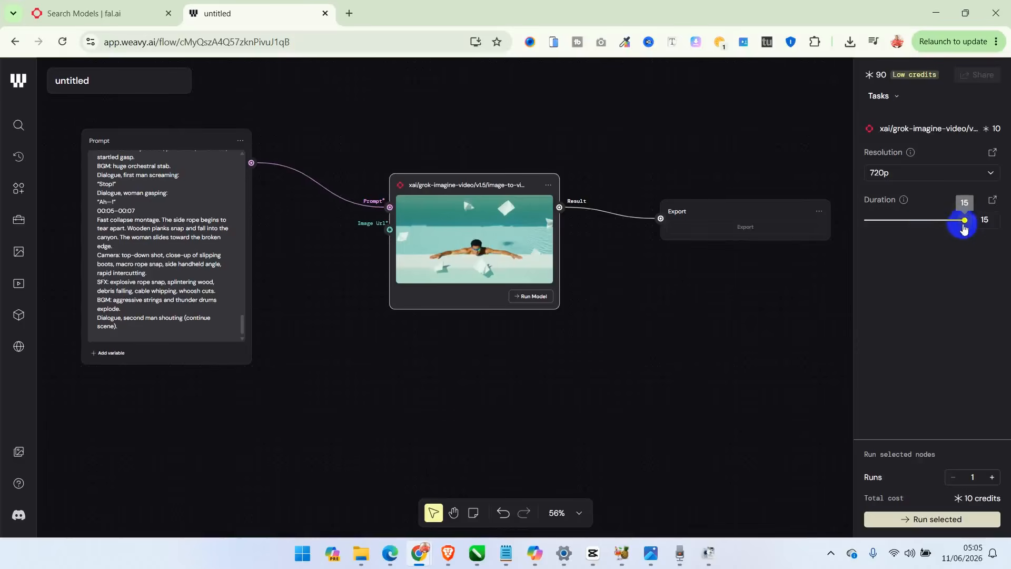
pyautogui.click(971, 221)
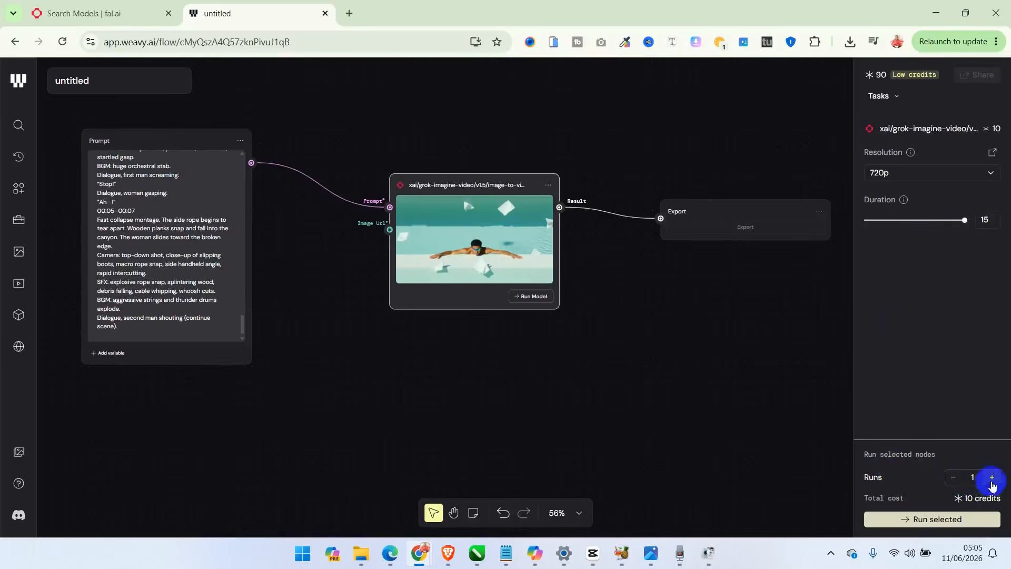
# - Check the total cost for 2 runs, return Runs to 1, and review the model node's available options
pyautogui.click(993, 478)
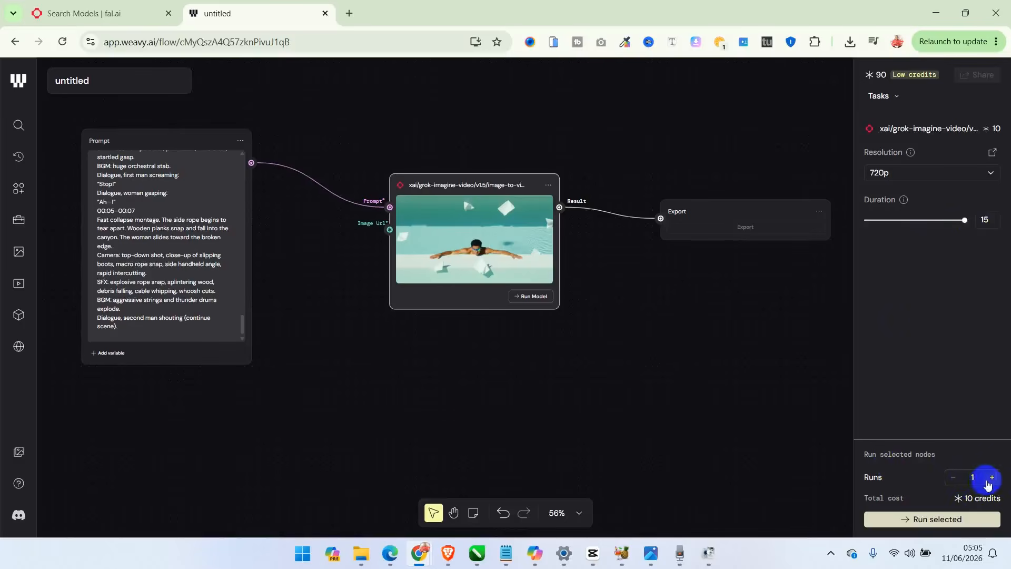
pyautogui.click(953, 477)
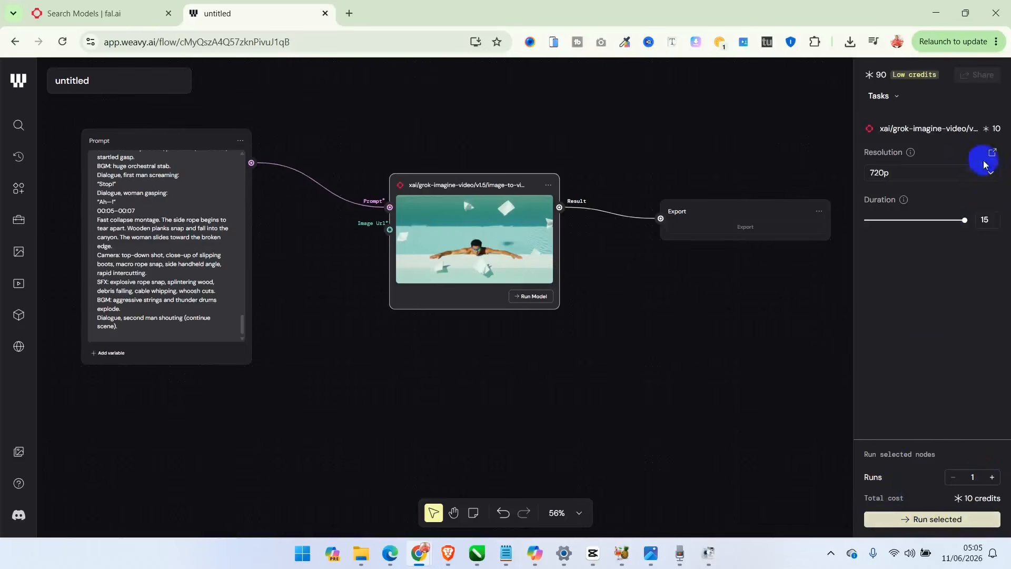
pyautogui.click(548, 185)
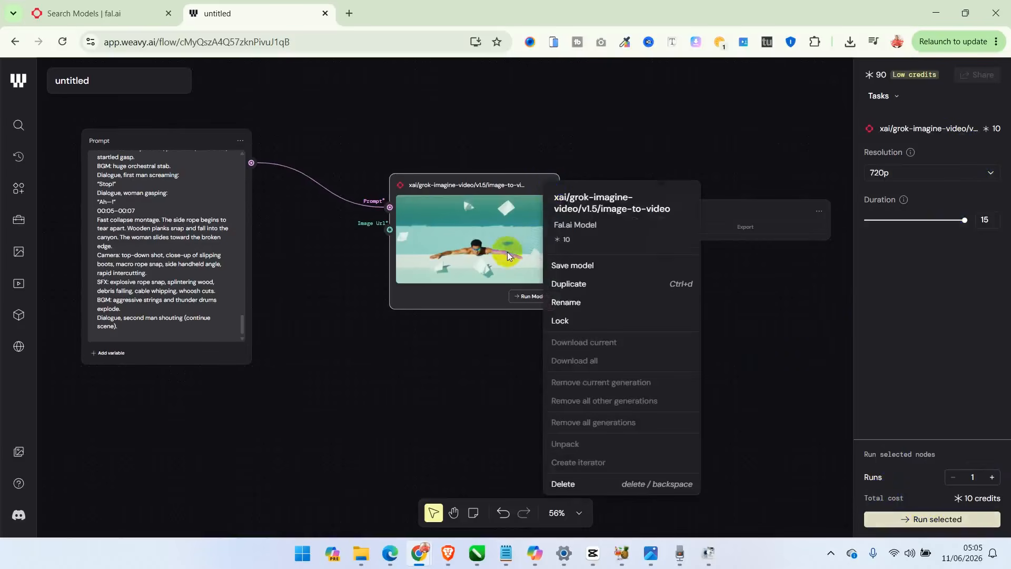
pyautogui.click(915, 322)
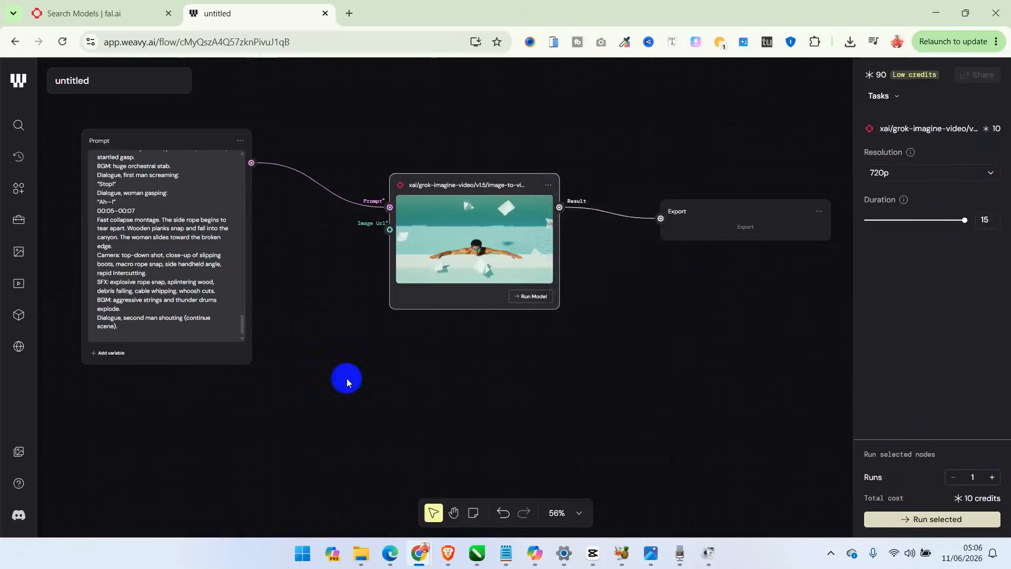
# - Append the line "Aspect ratio: 16:9" at the end of the scene text in the Prompt node
pyautogui.moveTo(242, 322)
pyautogui.mouseDown()
pyautogui.moveTo(238, 165)
pyautogui.moveTo(234, 323)
pyautogui.mouseUp()
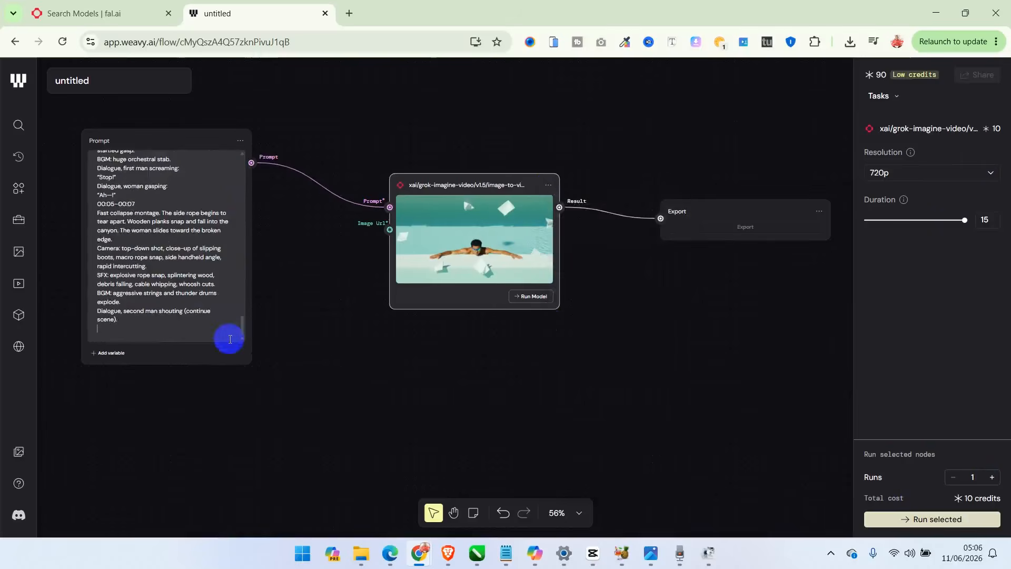
pyautogui.click(182, 337)
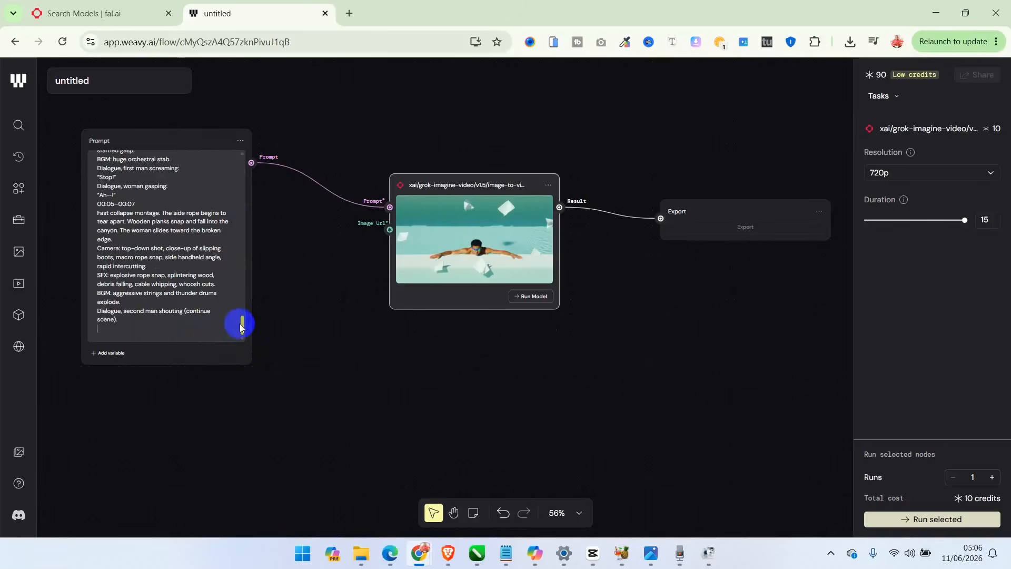
pyautogui.click(211, 328)
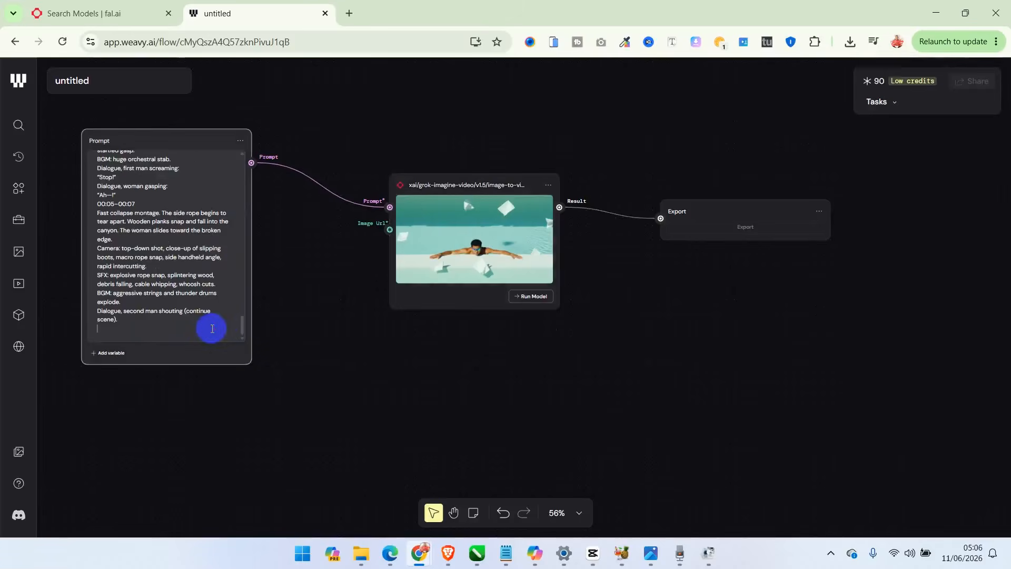
pyautogui.write('Asp')
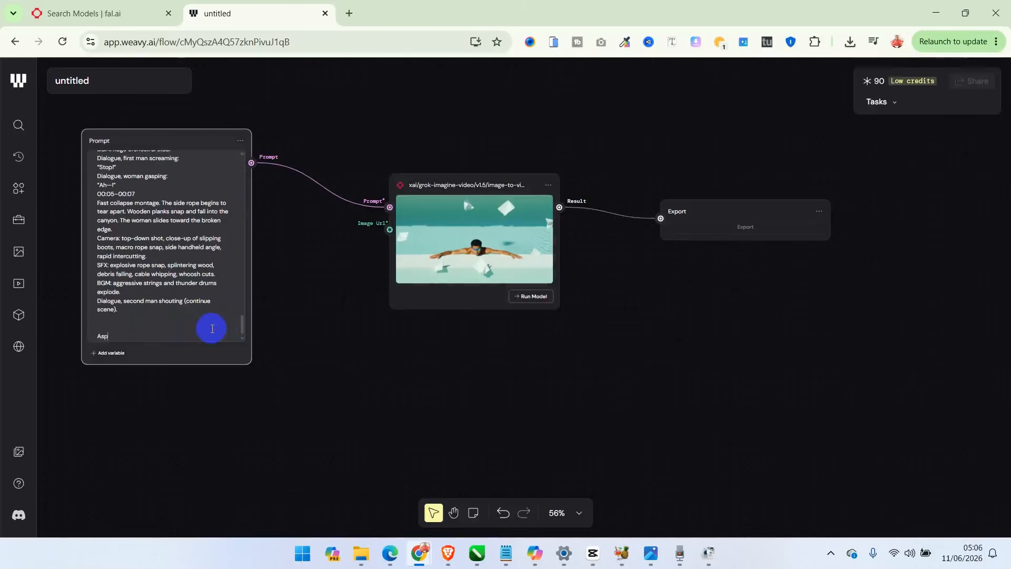
pyautogui.write('ect ratio: 16:9')
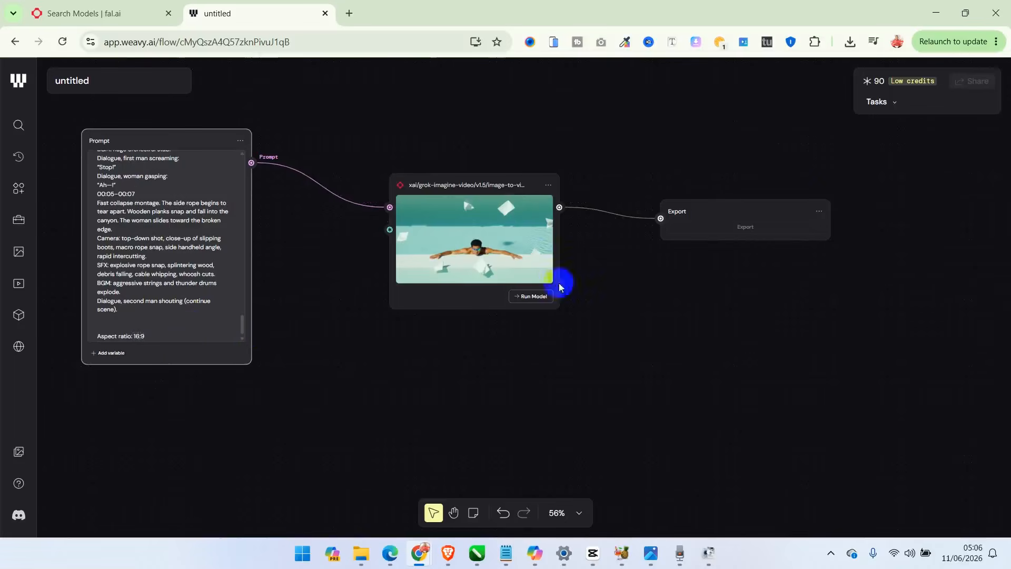
# - Try to run the imported Grok model and inspect its Image Url input
pyautogui.click(534, 299)
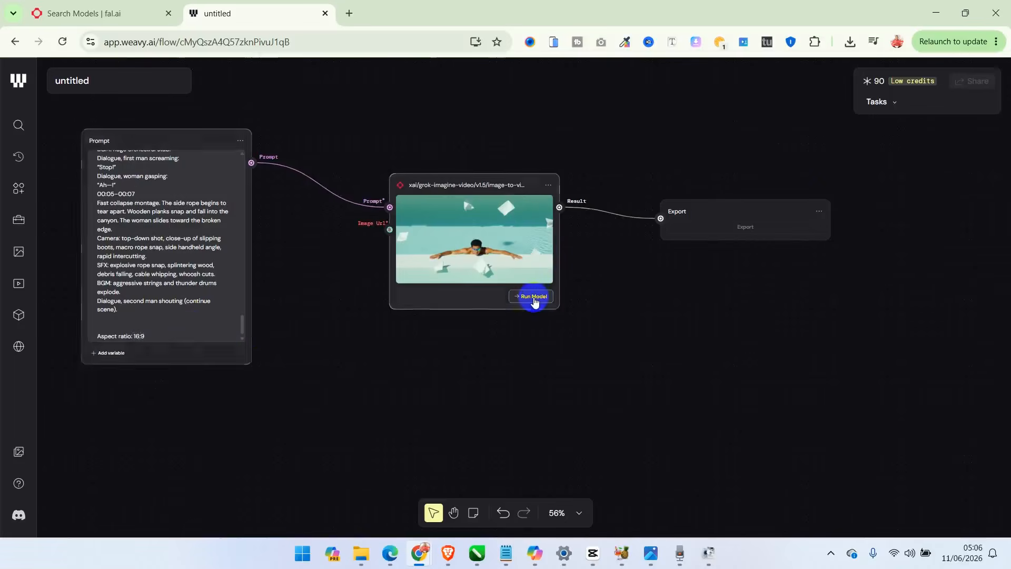
pyautogui.click(390, 229)
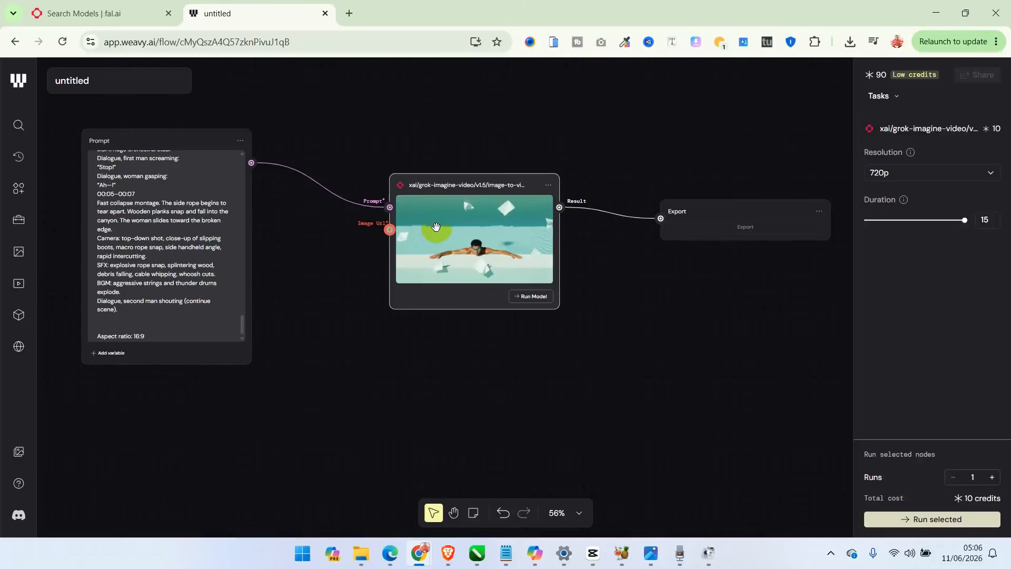
# - Switch to fal.ai to review the Grok models in the search results, and return to the Weave workflow
pyautogui.click(109, 12)
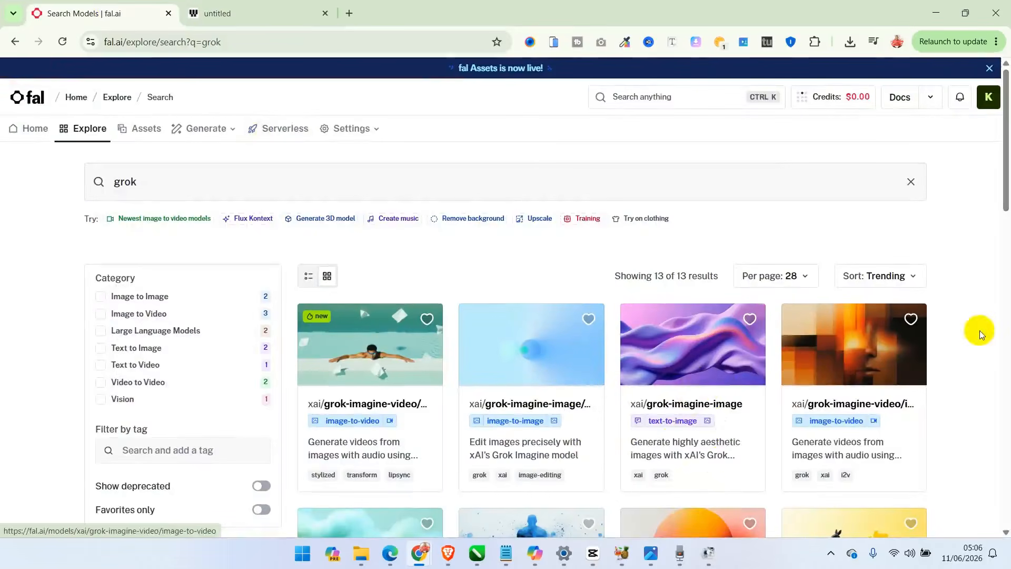
pyautogui.moveTo(1006, 192); pyautogui.dragTo(1006, 238)
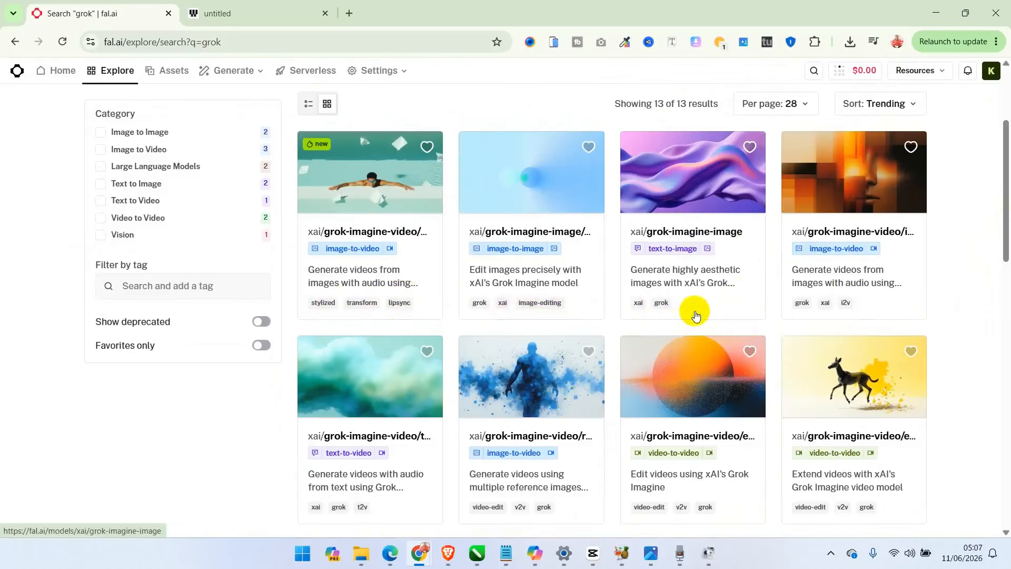
pyautogui.click(246, 14)
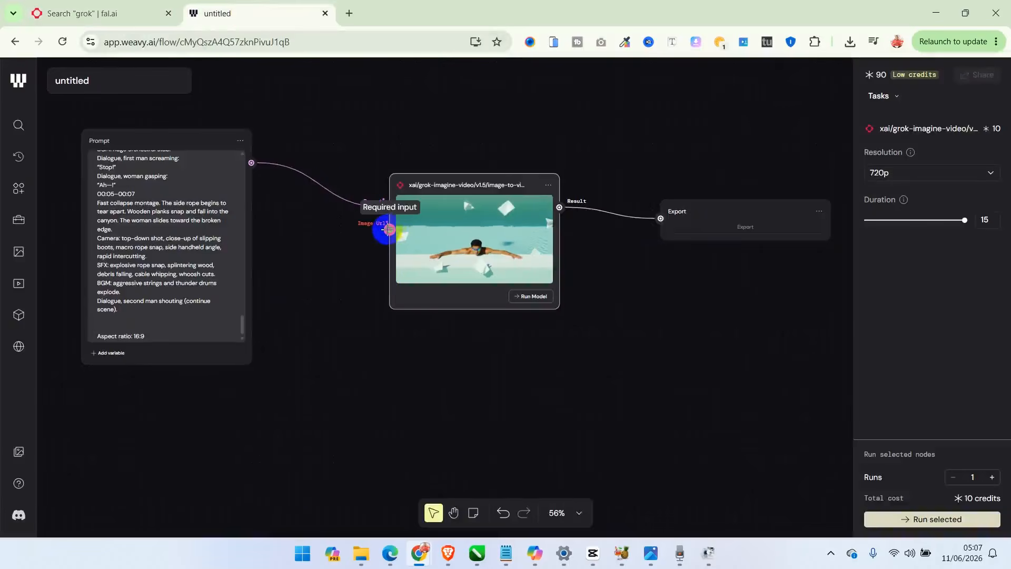
# - Add an Import file node below the Prompt node and connect its File output to the Grok model's Image Url input
pyautogui.moveTo(389, 229); pyautogui.dragTo(309, 353)
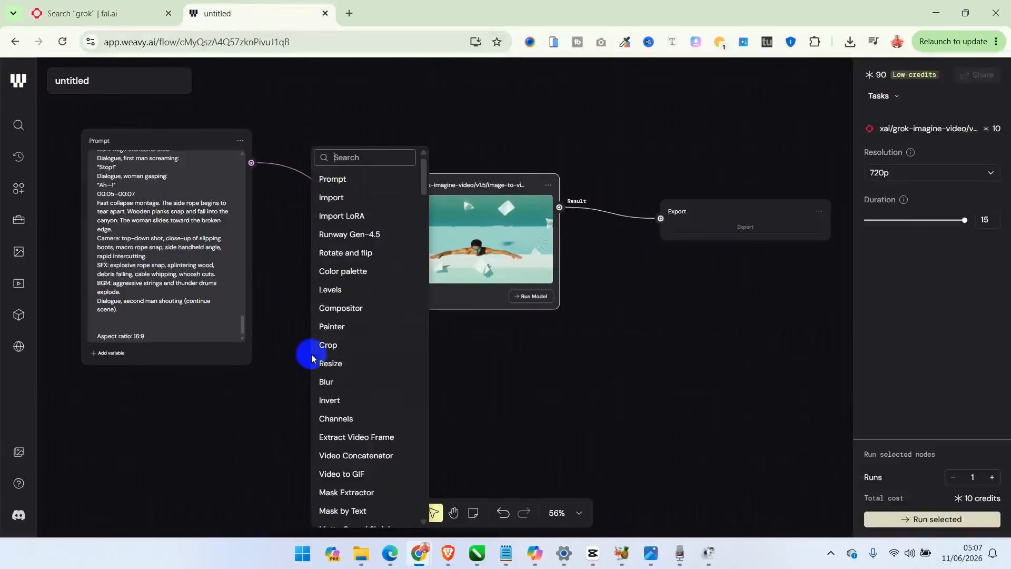
pyautogui.click(334, 199)
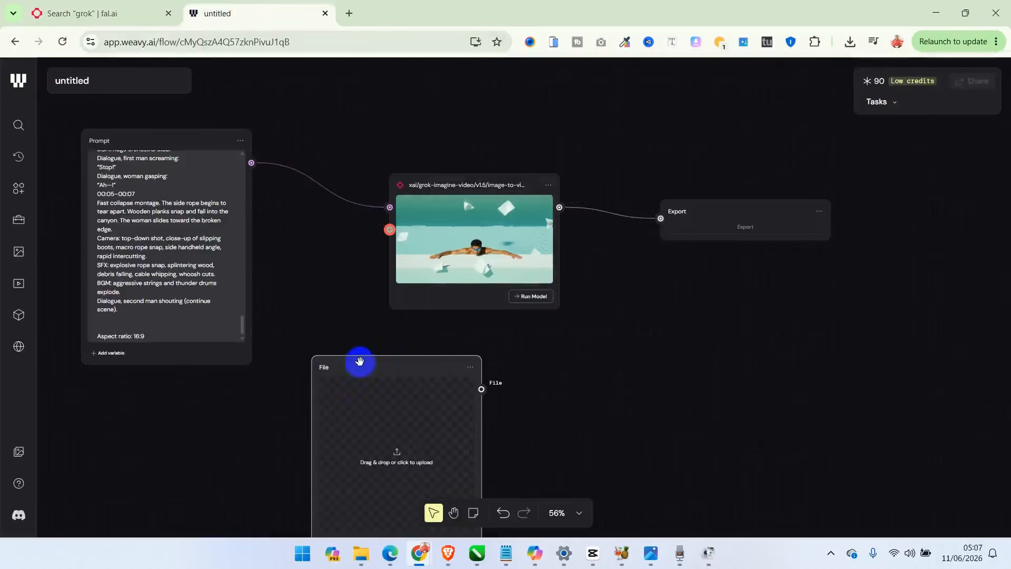
pyautogui.moveTo(357, 359); pyautogui.dragTo(190, 322)
pyautogui.moveTo(336, 355); pyautogui.dragTo(389, 229)
# - Upload the image "Blessed Channel Video Thumbnails 3 - Copy" from Downloads into the File node and place the node clear of the Prompt node
pyautogui.click(258, 431)
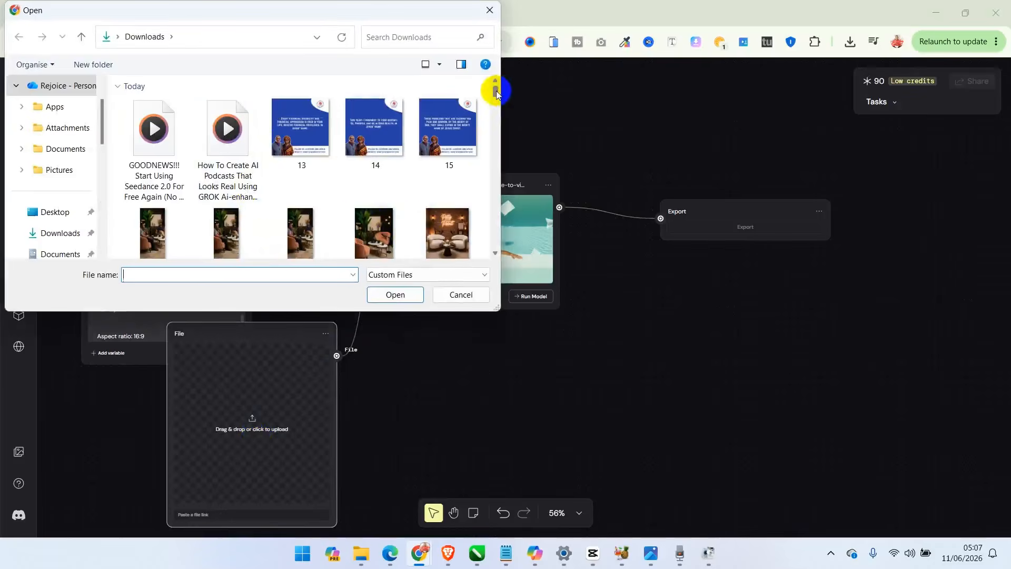
pyautogui.moveTo(497, 92); pyautogui.dragTo(498, 97)
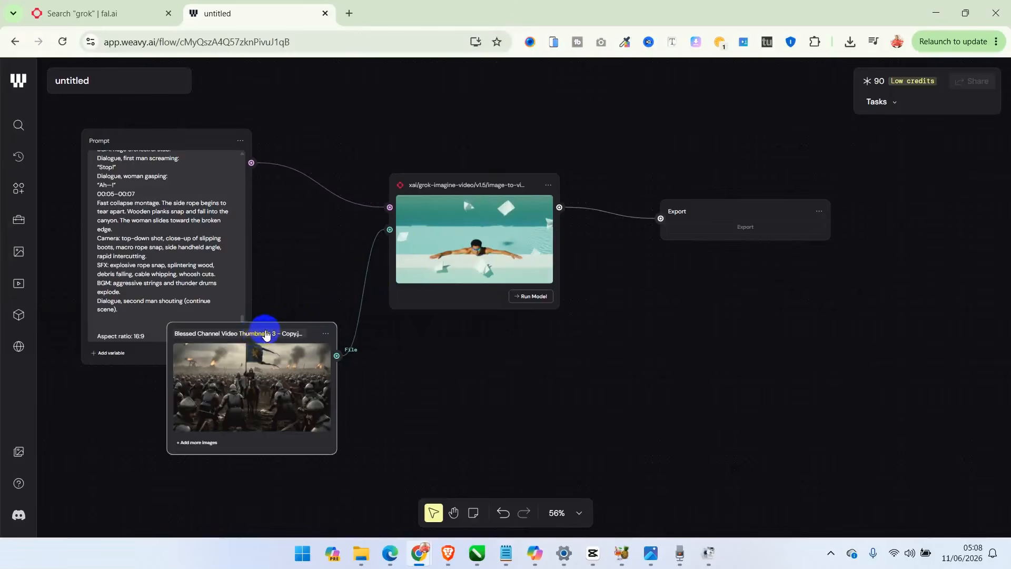
pyautogui.moveTo(266, 334); pyautogui.dragTo(213, 381)
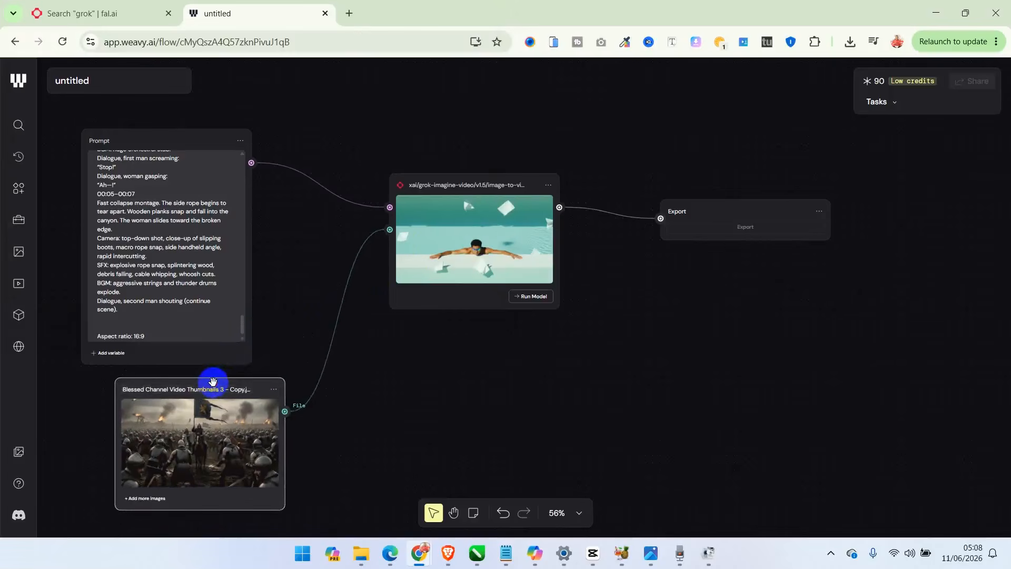
# - Try to run the Grok image-to-video model, accepting the import model notice
pyautogui.click(535, 296)
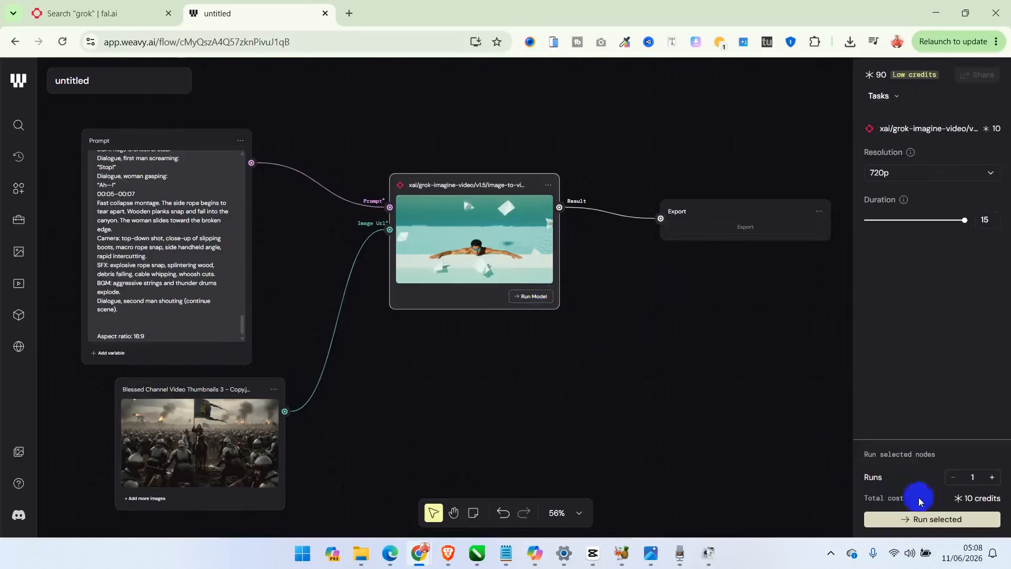
pyautogui.click(928, 511)
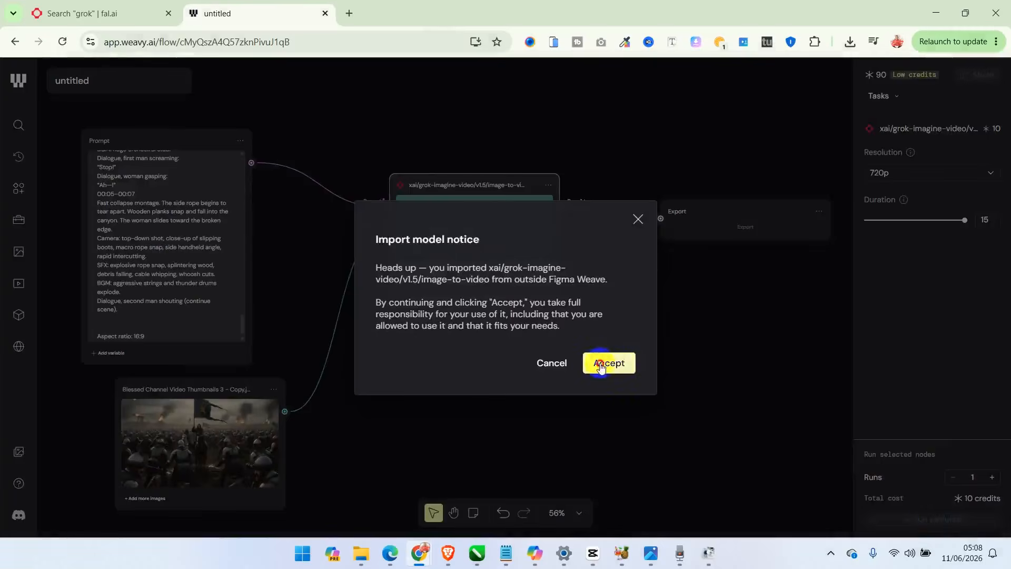
pyautogui.click(601, 364)
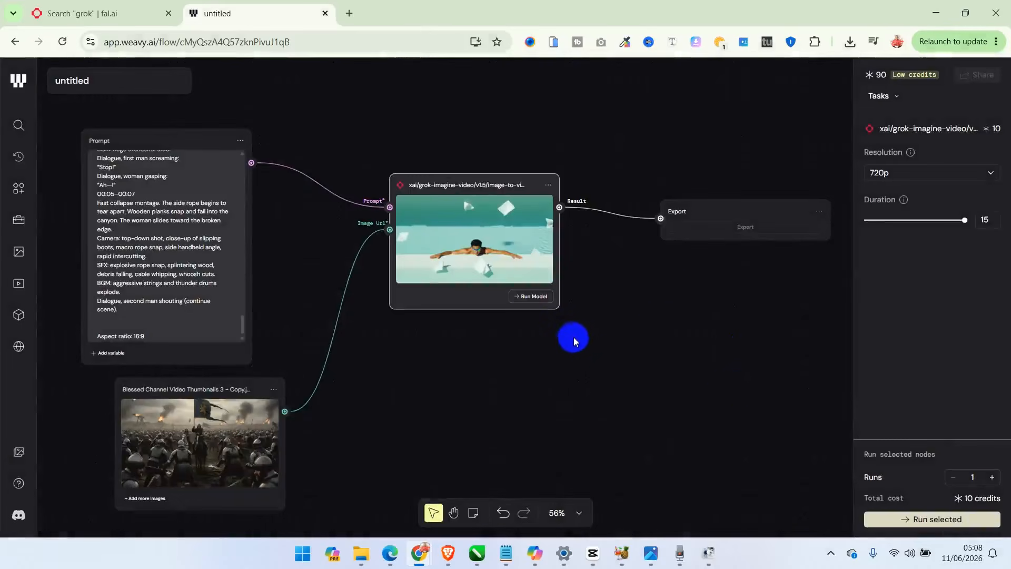
pyautogui.click(542, 297)
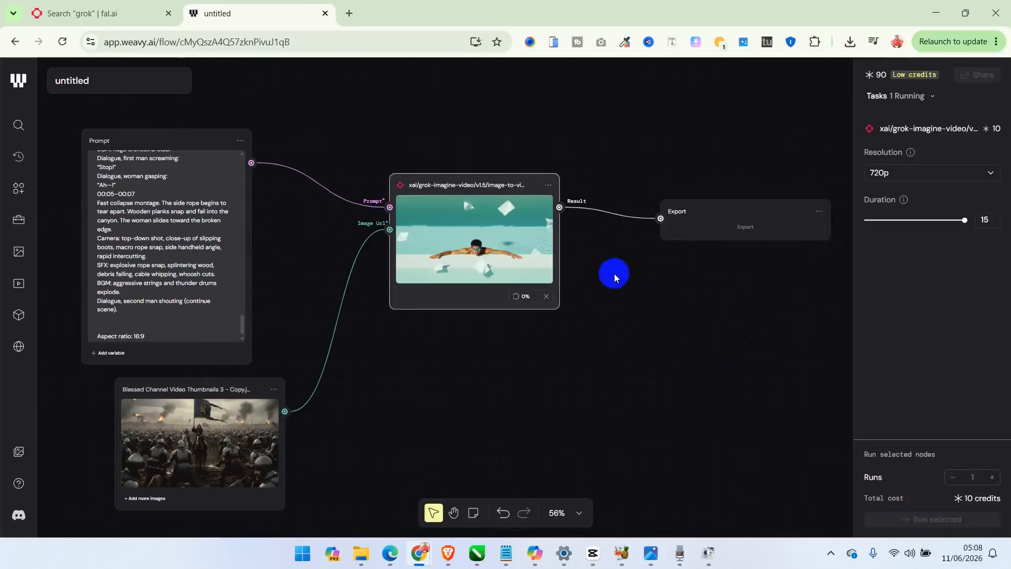
# - Move the Prompt node clear of the canvas edge and shorten its text by deleting everything after the "00:01.5–00:03" line
pyautogui.scroll(2, 482, 316)
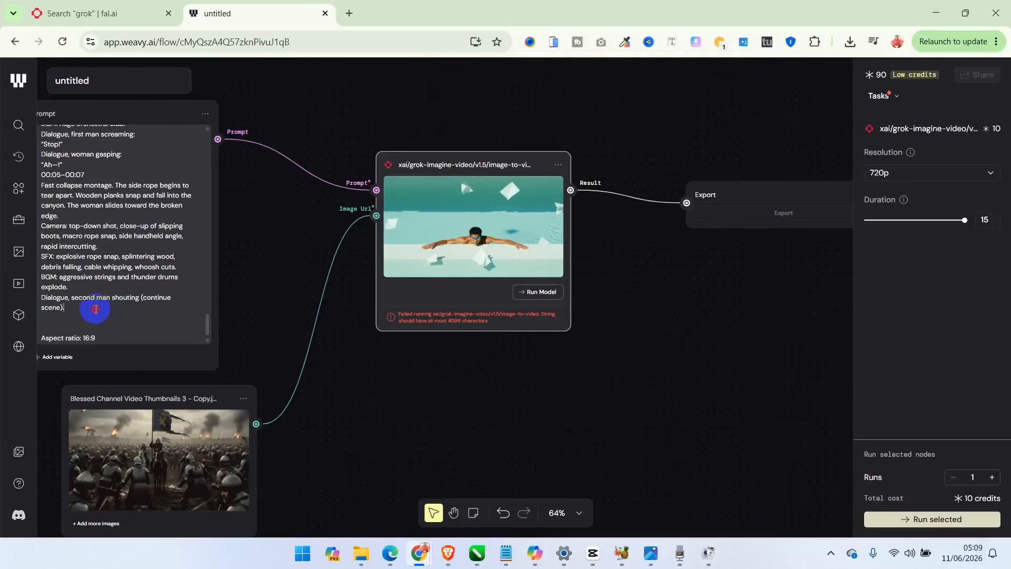
pyautogui.moveTo(96, 309); pyautogui.dragTo(93, 225)
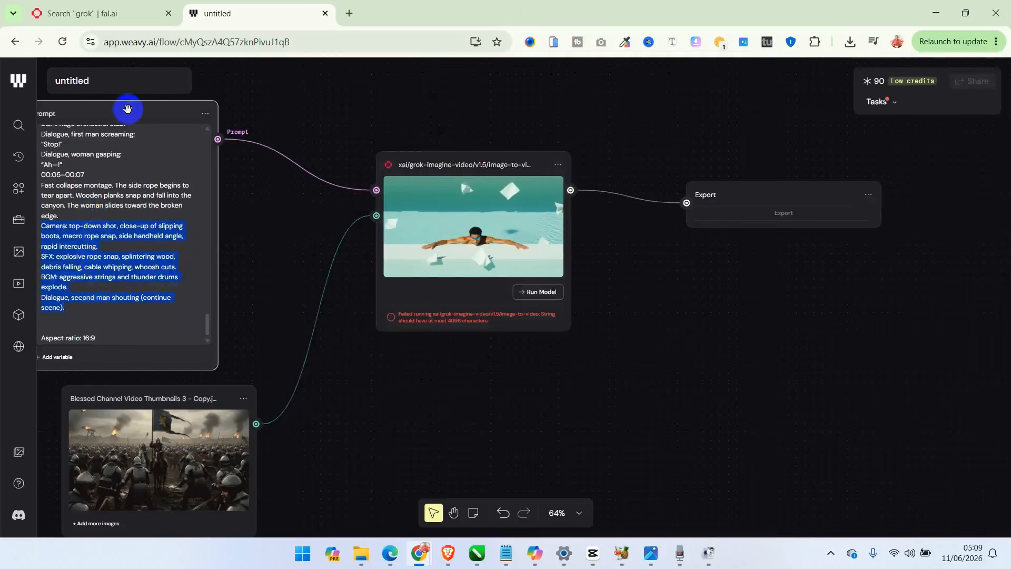
pyautogui.moveTo(129, 107); pyautogui.dragTo(192, 109)
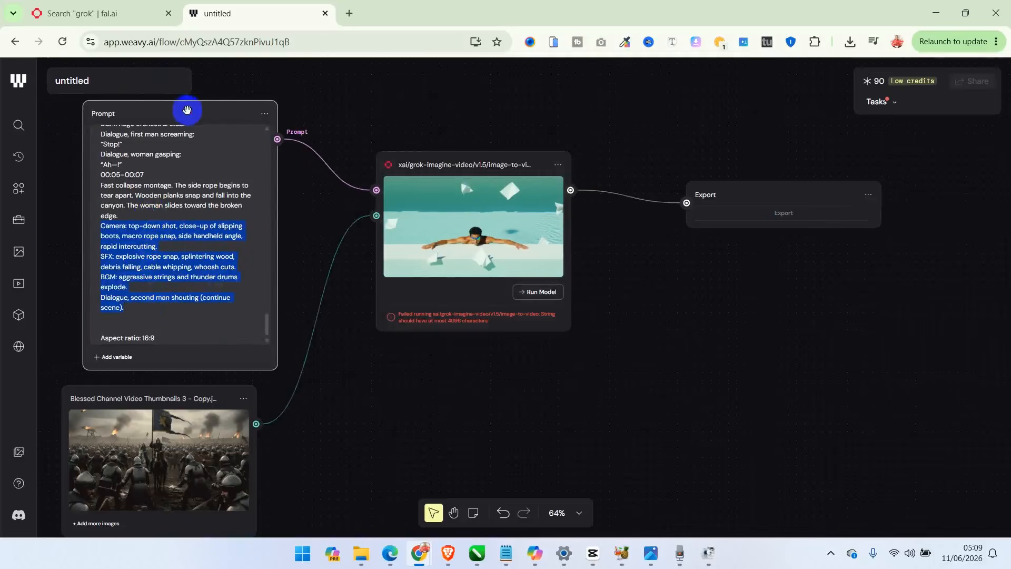
pyautogui.click(267, 319)
pyautogui.moveTo(267, 319); pyautogui.dragTo(288, 285)
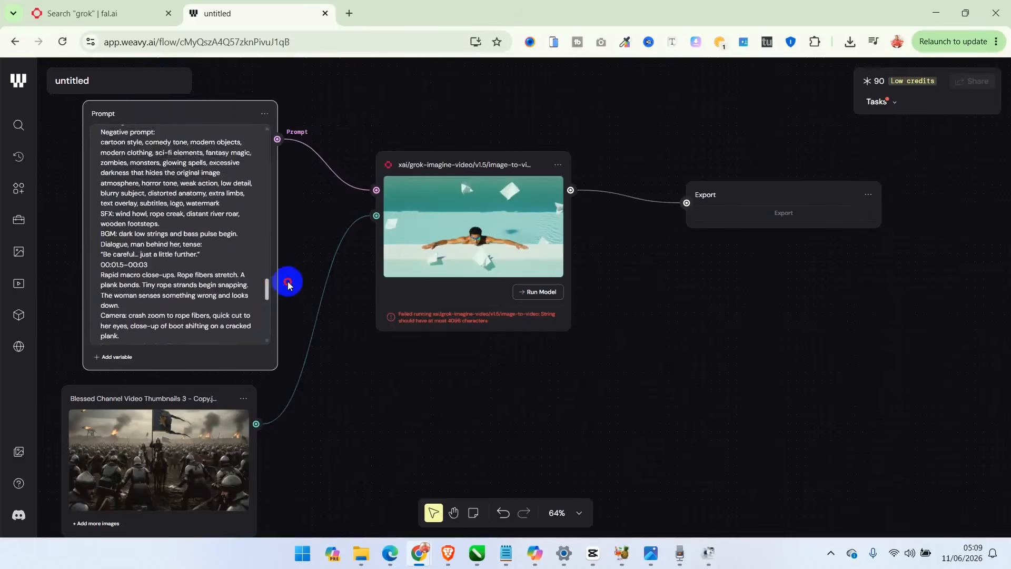
pyautogui.keyDown('shift'); pyautogui.click(102, 275); pyautogui.keyUp('shift')
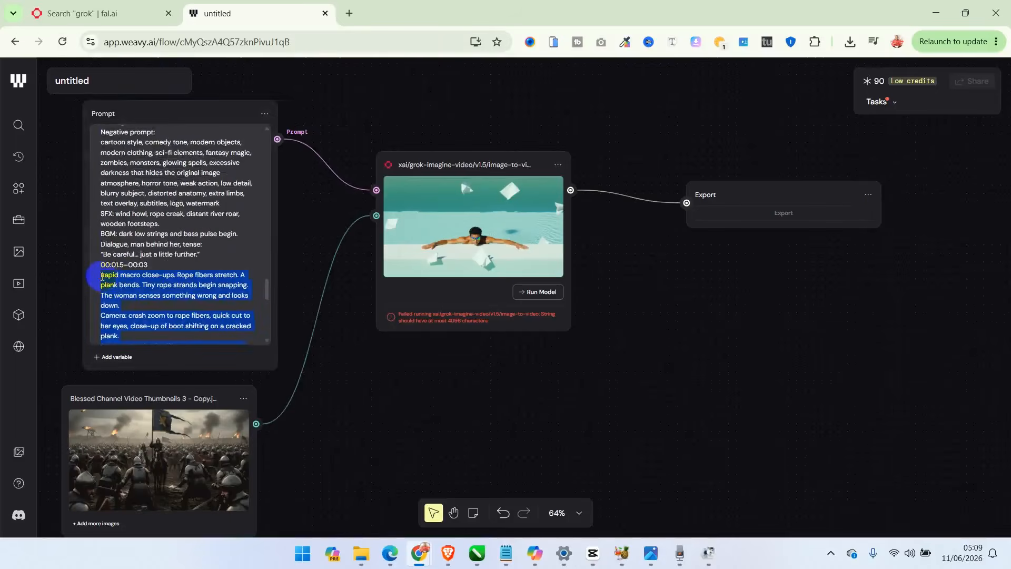
pyautogui.press('BackSpace')
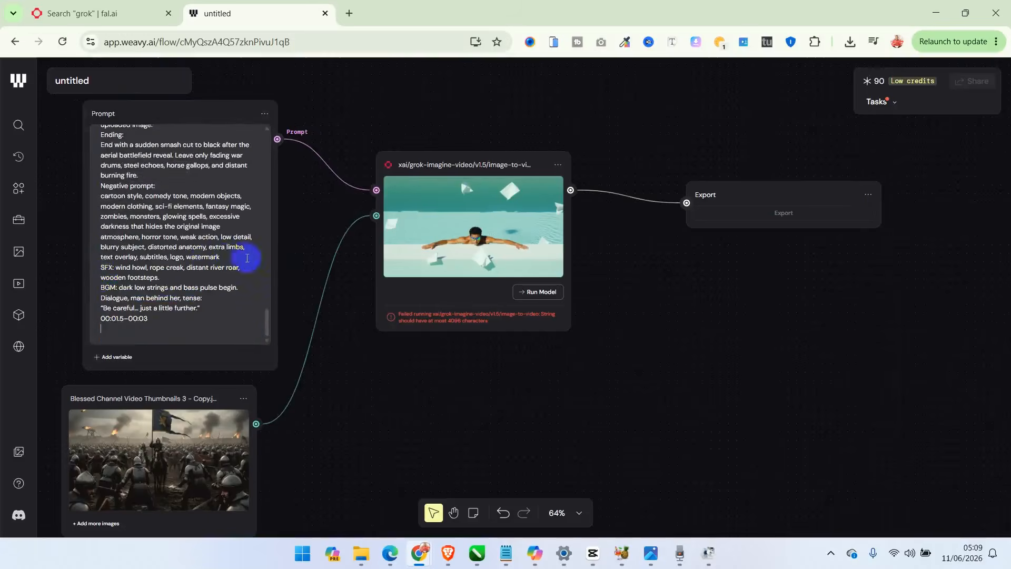
# - Run the Grok image-to-video model with the shortened prompt and check the credits and running task
pyautogui.moveTo(267, 321); pyautogui.dragTo(271, 280)
pyautogui.click(547, 294)
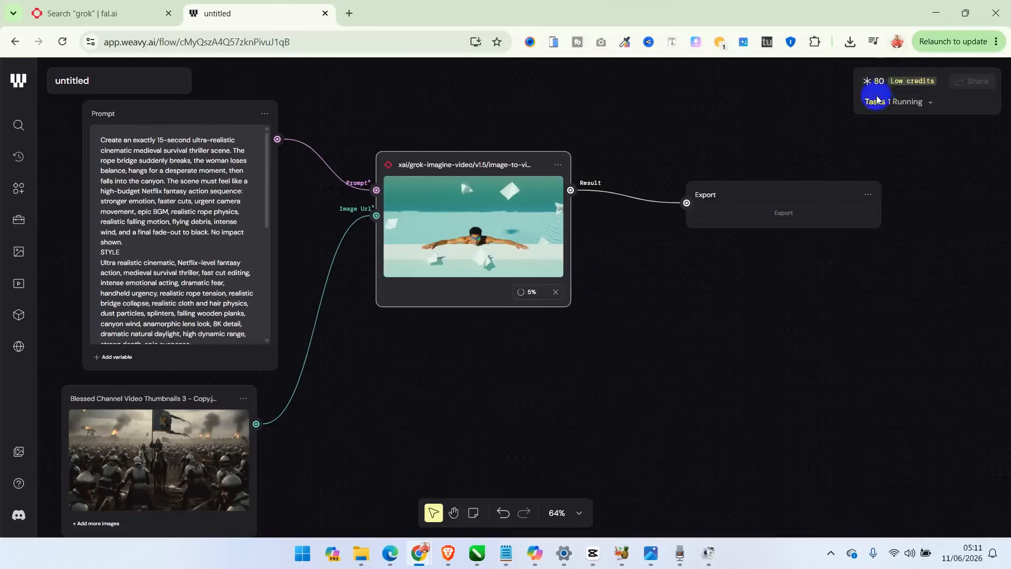
pyautogui.moveTo(885, 91)
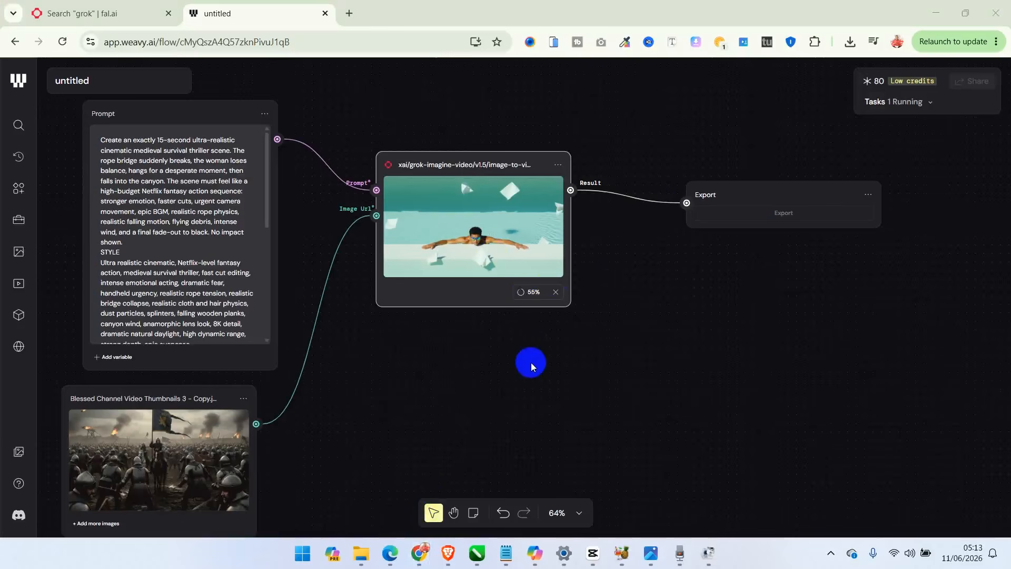
pyautogui.click(196, 227)
pyautogui.hotkey('ctrl', 'a')
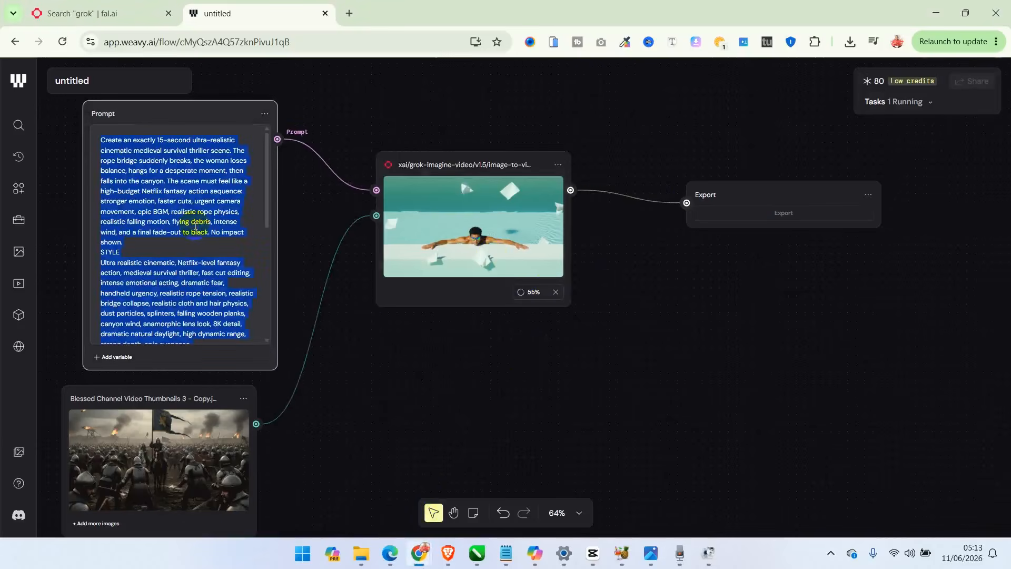
pyautogui.click(415, 372)
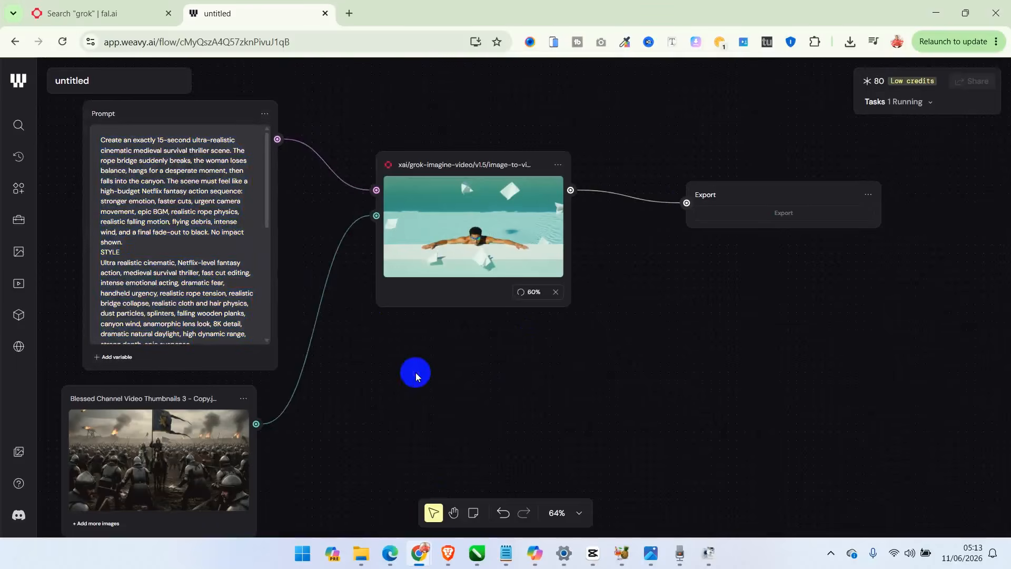
# - Copy the link of the xai/grok-imagine-video text-to-video model from the fal.ai search results and return to the Weave workflow
pyautogui.click(118, 14)
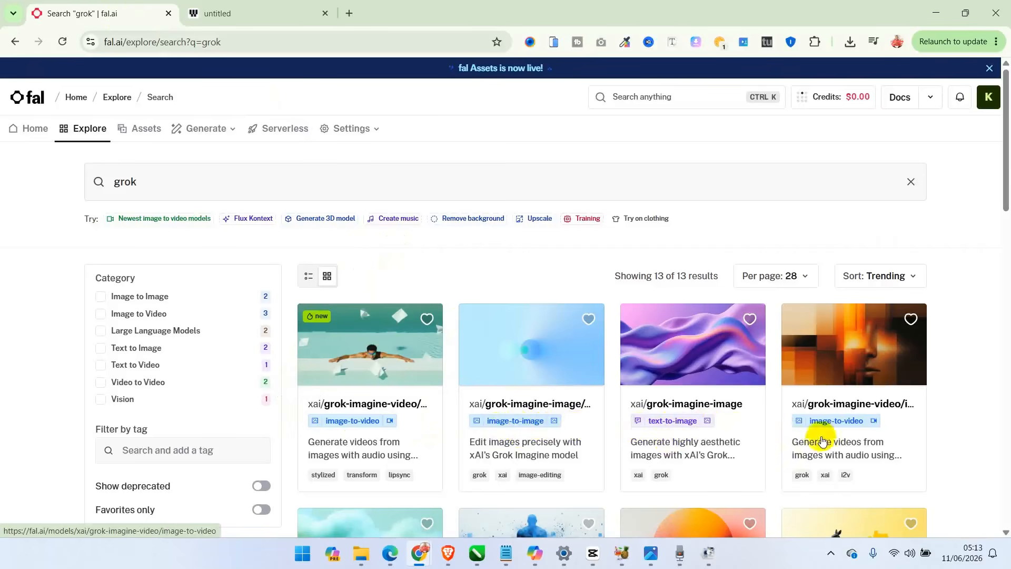
pyautogui.moveTo(1004, 97); pyautogui.dragTo(1006, 240)
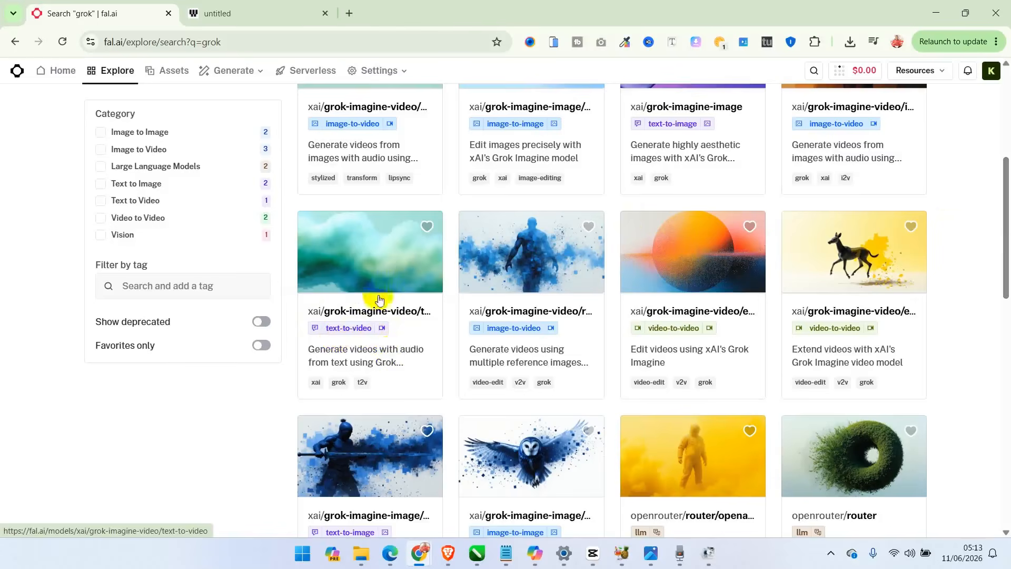
pyautogui.rightClick(348, 312)
pyautogui.click(414, 221)
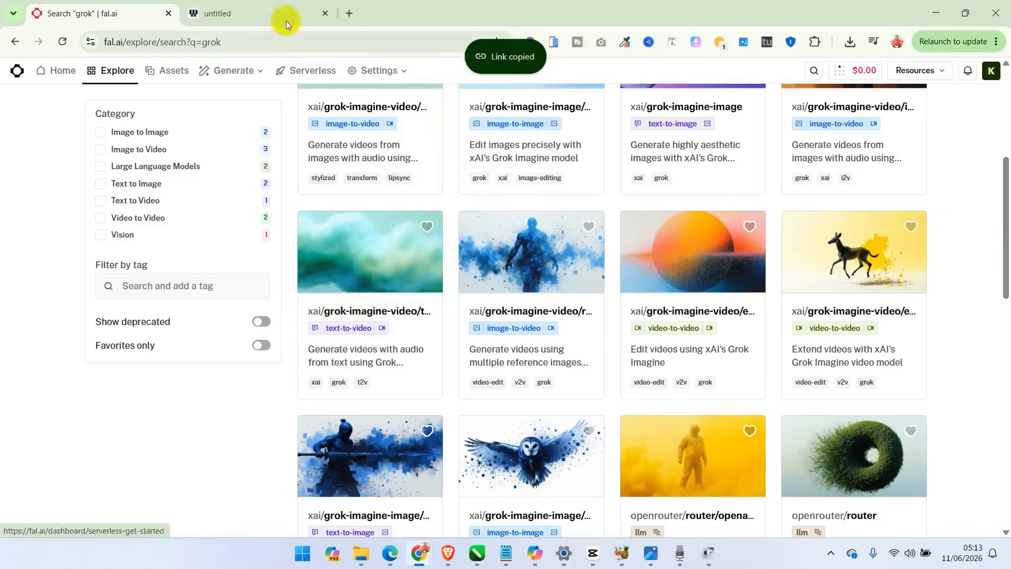
pyautogui.click(252, 12)
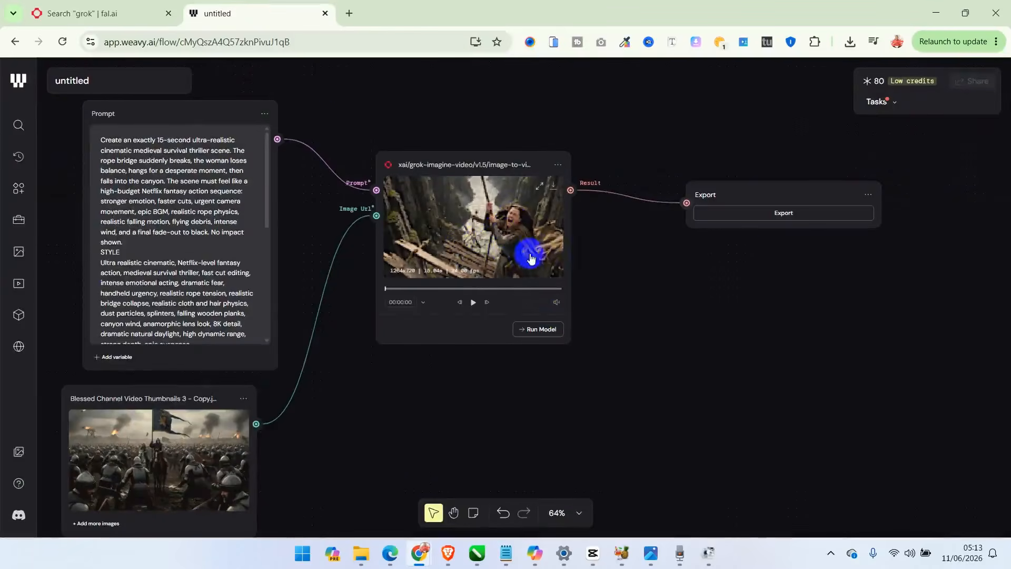
# - Export the generated video to Documents under the suggested file name, and import the Grok text-to-video model, placing it below the Export node
pyautogui.click(758, 217)
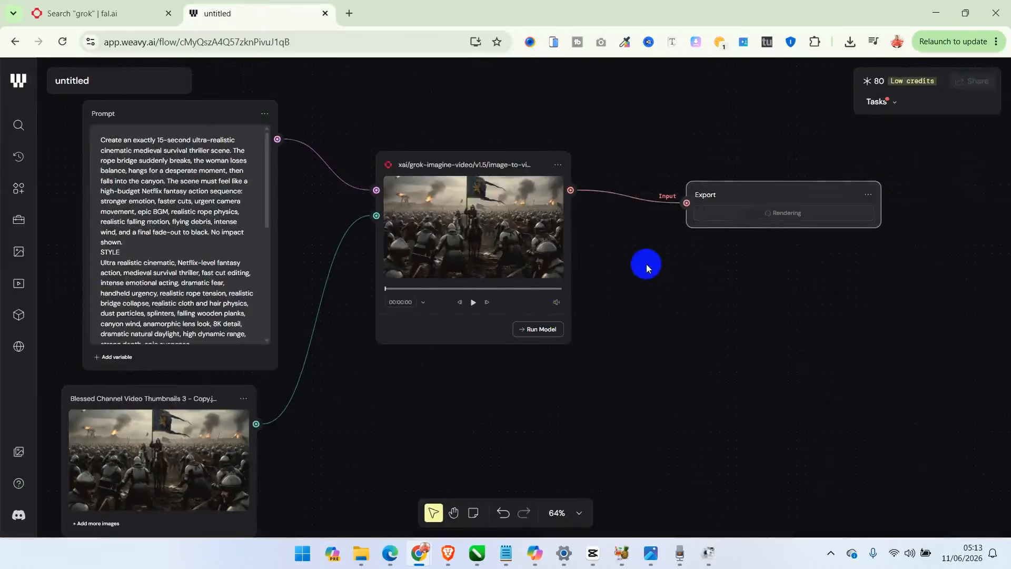
pyautogui.rightClick(617, 336)
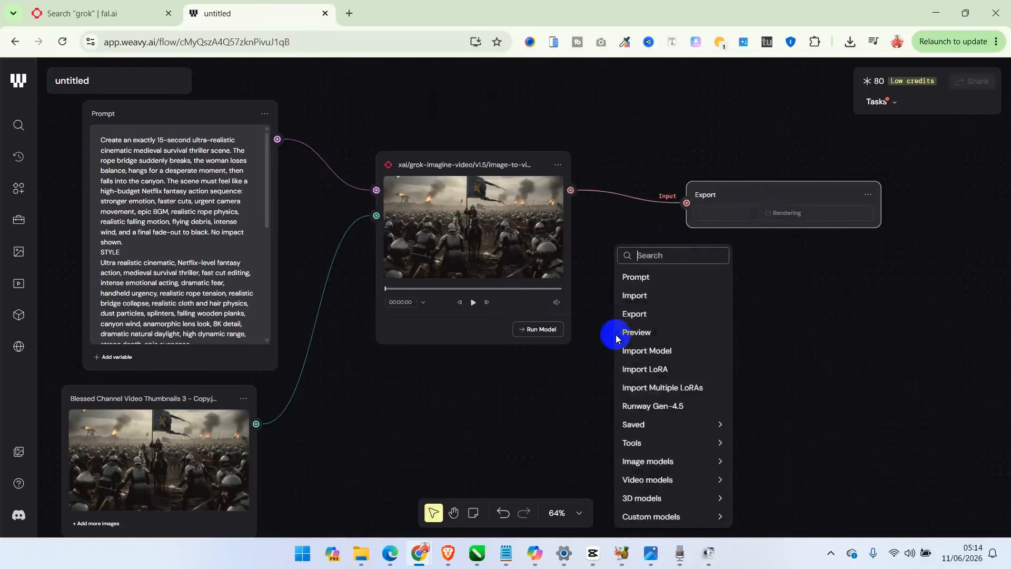
pyautogui.click(642, 352)
pyautogui.click(655, 365)
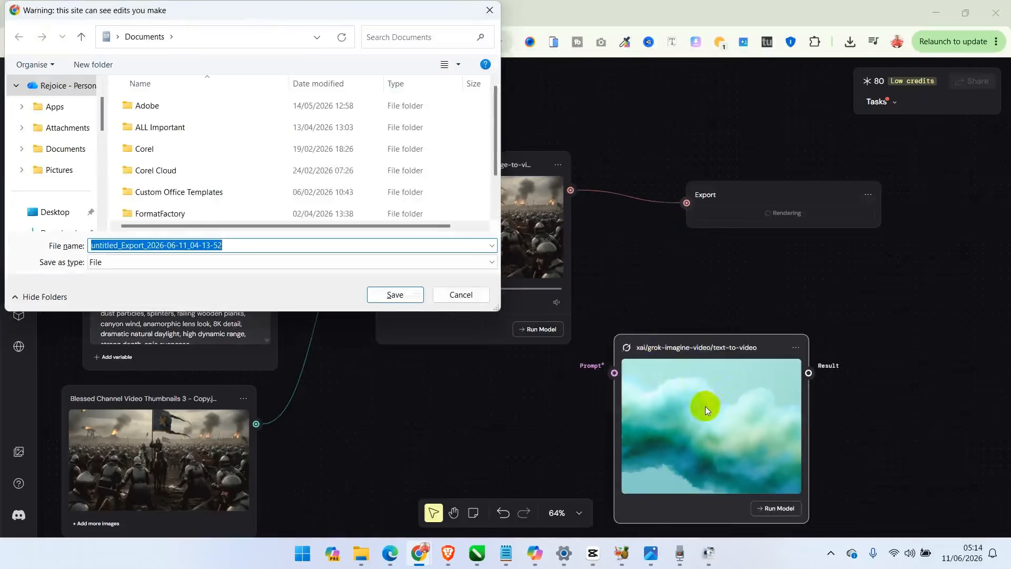
pyautogui.click(395, 295)
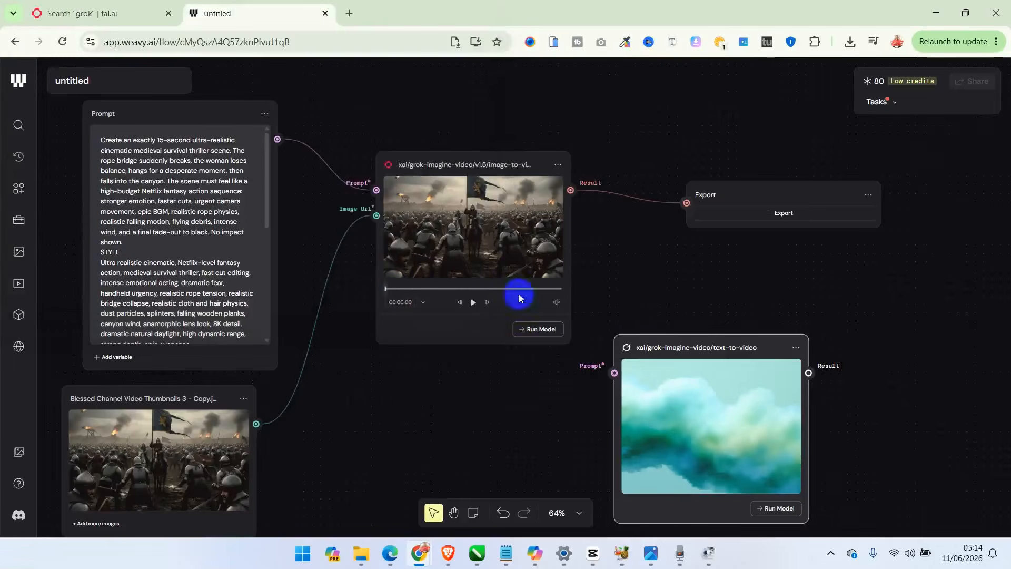
pyautogui.moveTo(684, 347); pyautogui.dragTo(693, 301)
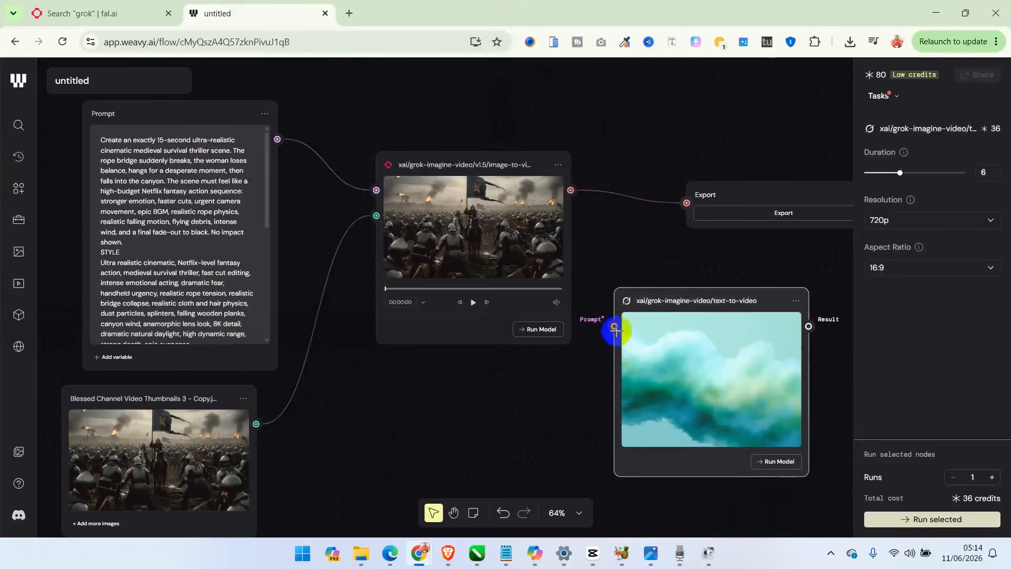
# - Disconnect the Prompt node from the Grok image-to-video model
pyautogui.rightClick(486, 389)
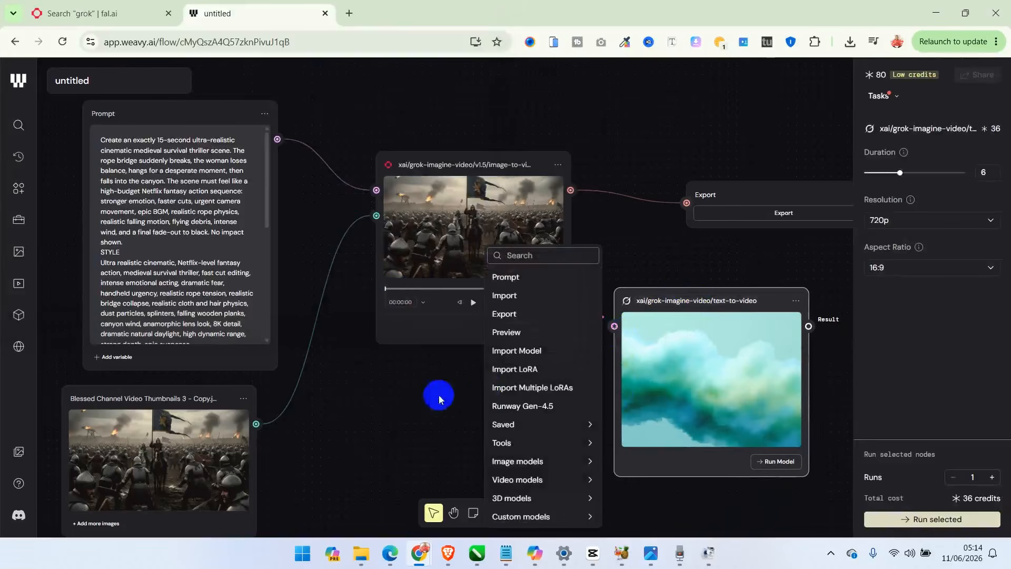
pyautogui.click(411, 400)
pyautogui.moveTo(376, 190)
pyautogui.mouseDown()
pyautogui.moveTo(305, 275)
pyautogui.moveTo(384, 218)
pyautogui.moveTo(375, 189)
pyautogui.mouseUp()
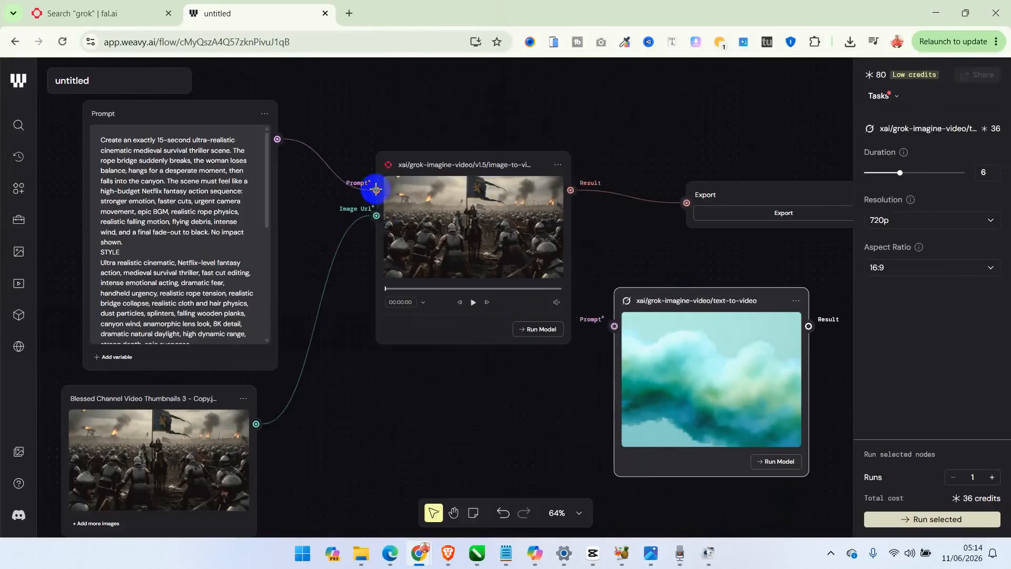
pyautogui.moveTo(277, 137); pyautogui.dragTo(305, 141)
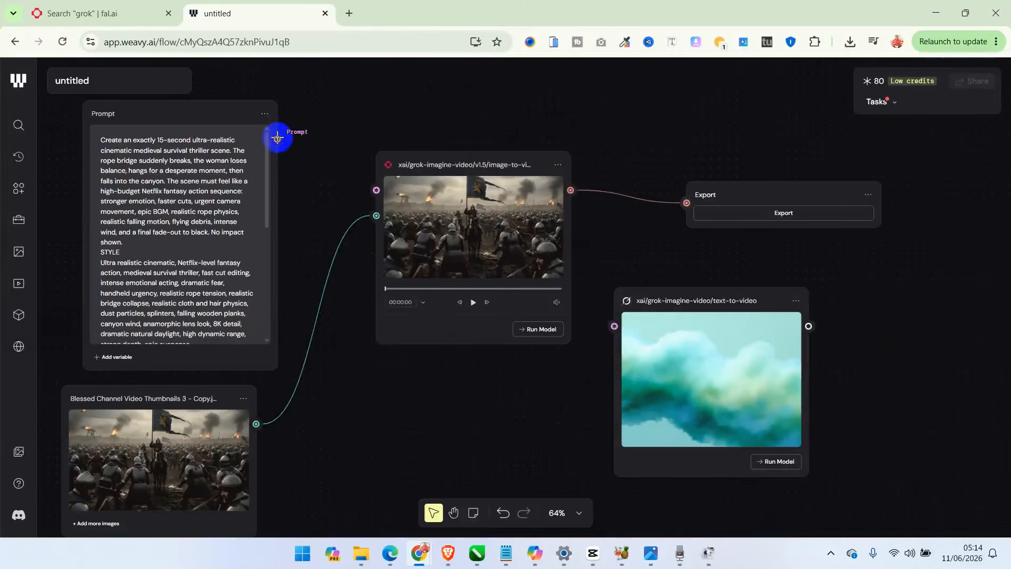
pyautogui.click(329, 273)
pyautogui.press('Delete')
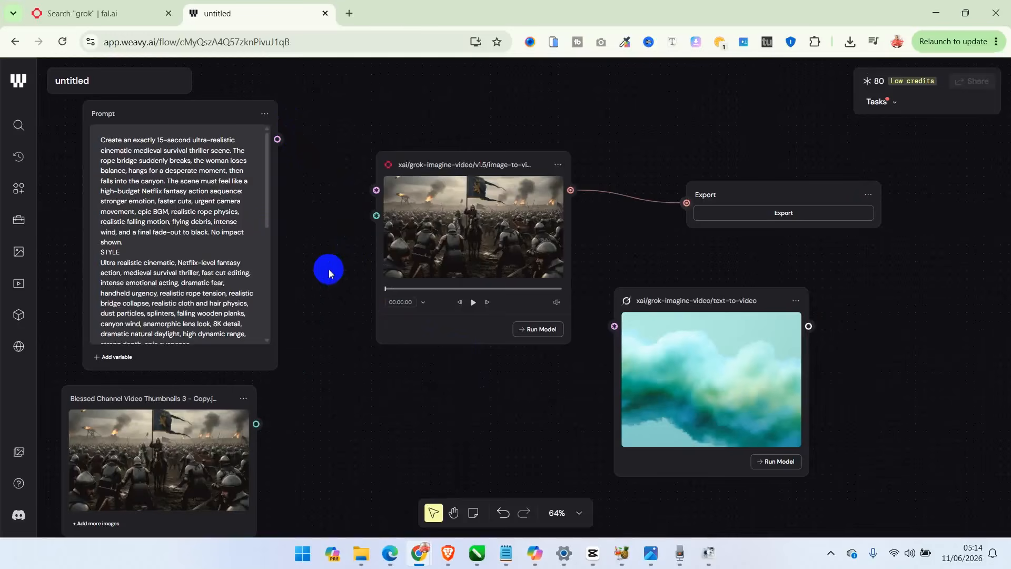
pyautogui.moveTo(258, 426); pyautogui.dragTo(375, 215)
# - Connect the Prompt node's output to the Prompt input of the Grok text-to-video model
pyautogui.moveTo(278, 140); pyautogui.dragTo(603, 318)
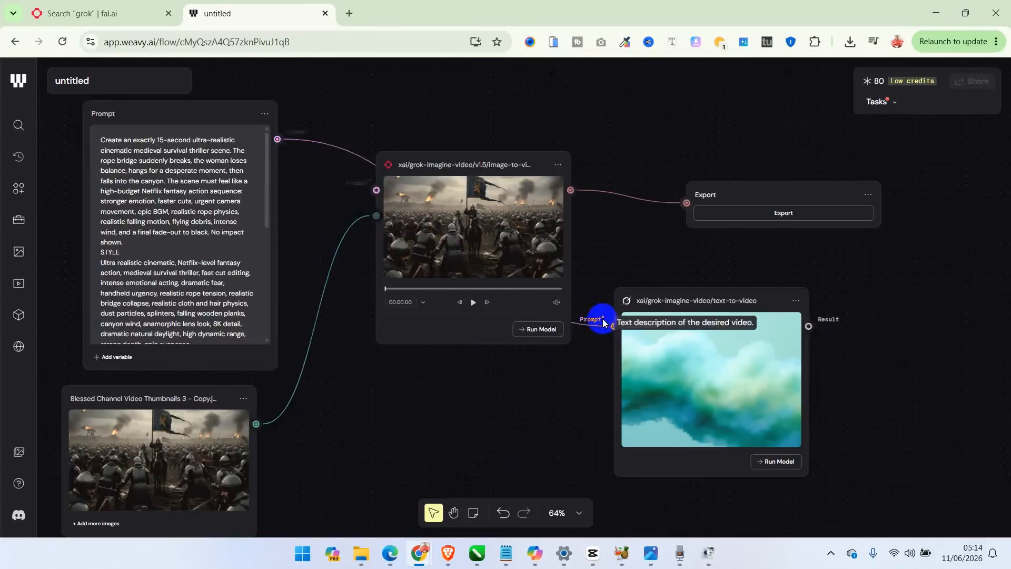
pyautogui.rightClick(392, 404)
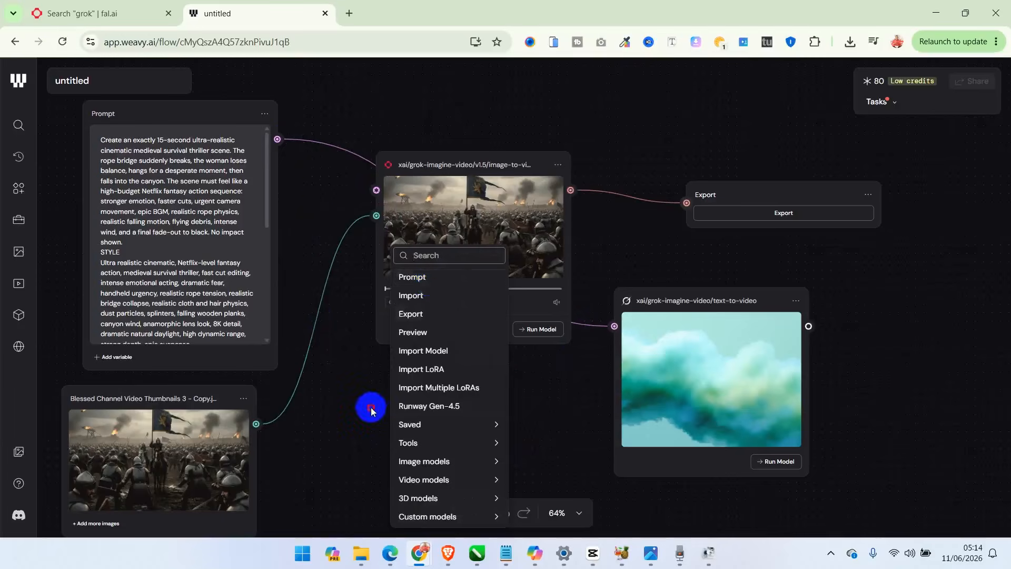
pyautogui.click(370, 407)
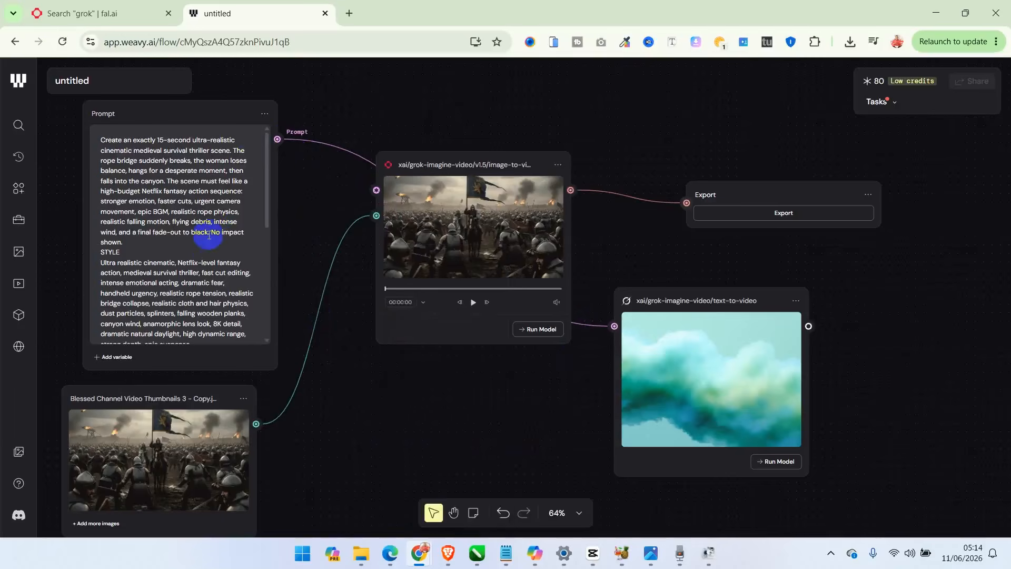
# - Remove the link between the image-to-video model and the Export node, and connect the text-to-video model's Result to Export instead
pyautogui.click(620, 196)
pyautogui.press('Delete')
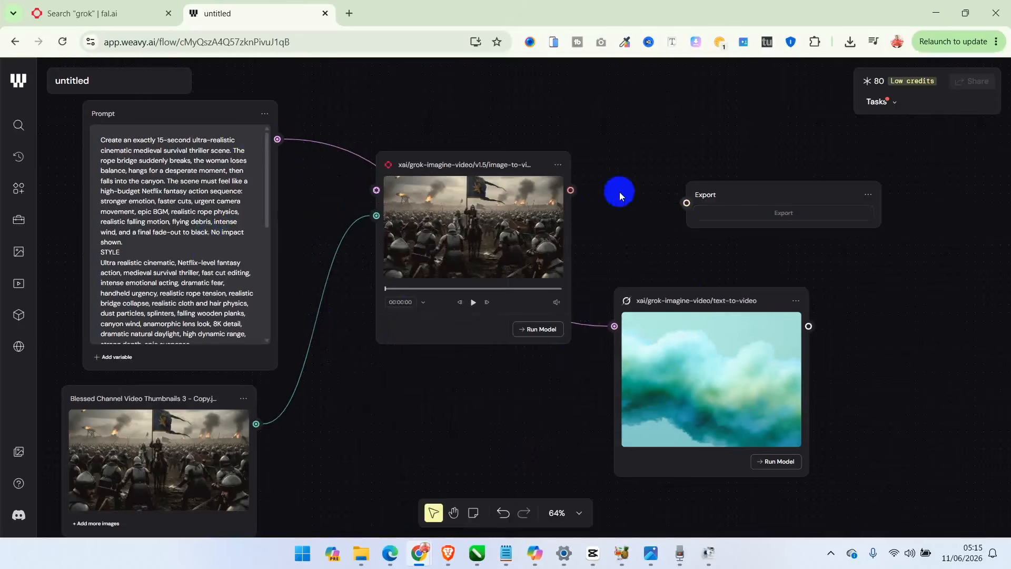
pyautogui.moveTo(686, 203); pyautogui.dragTo(807, 324)
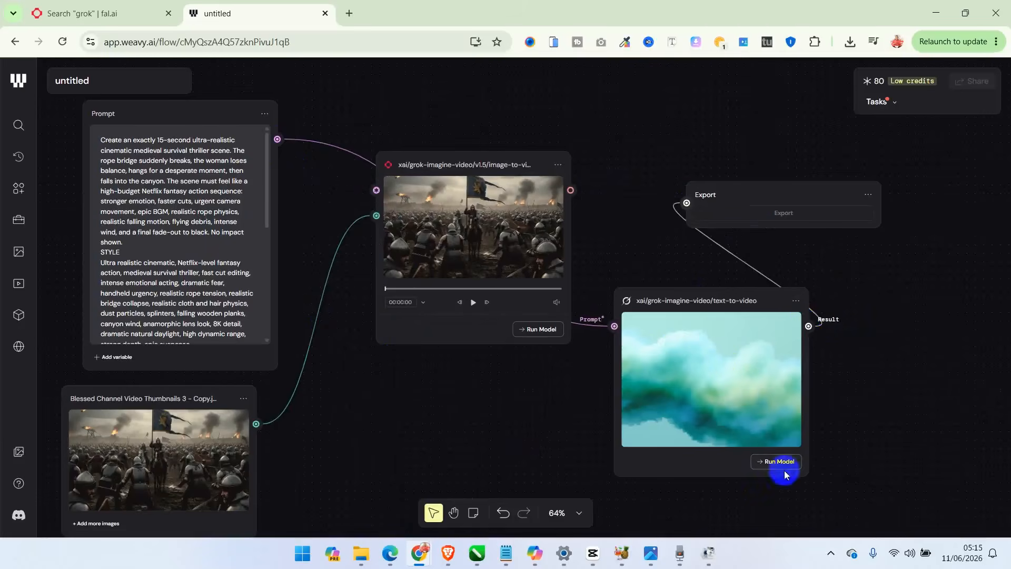
# - Set the Grok text-to-video model's resolution to 480p
pyautogui.click(742, 384)
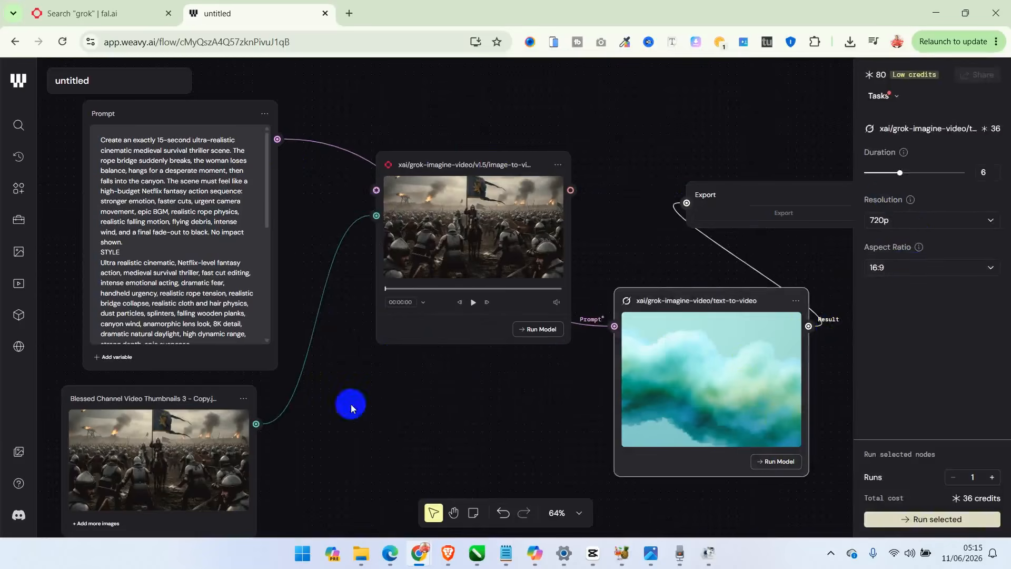
pyautogui.moveTo(215, 411)
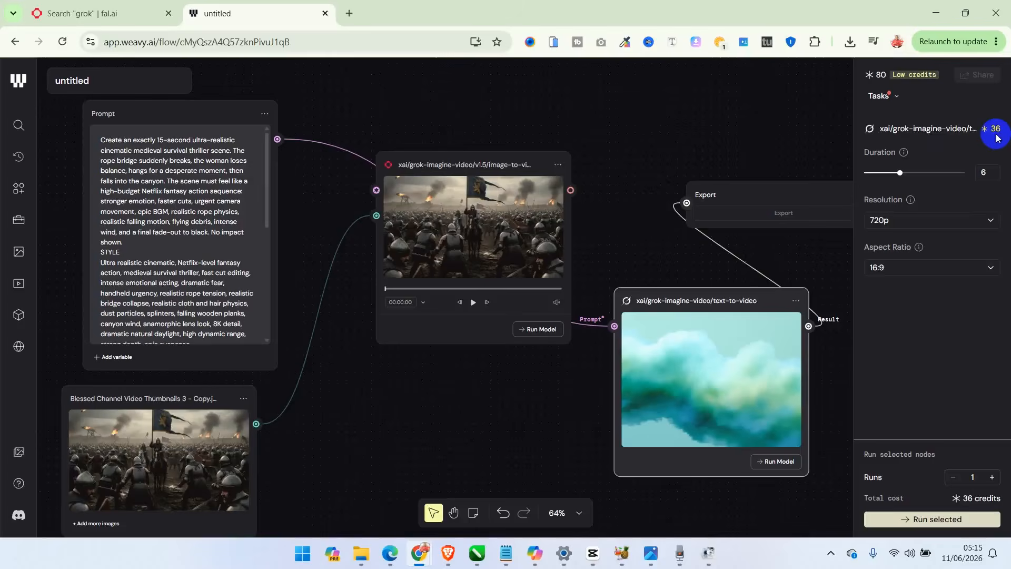
pyautogui.click(919, 221)
pyautogui.click(906, 248)
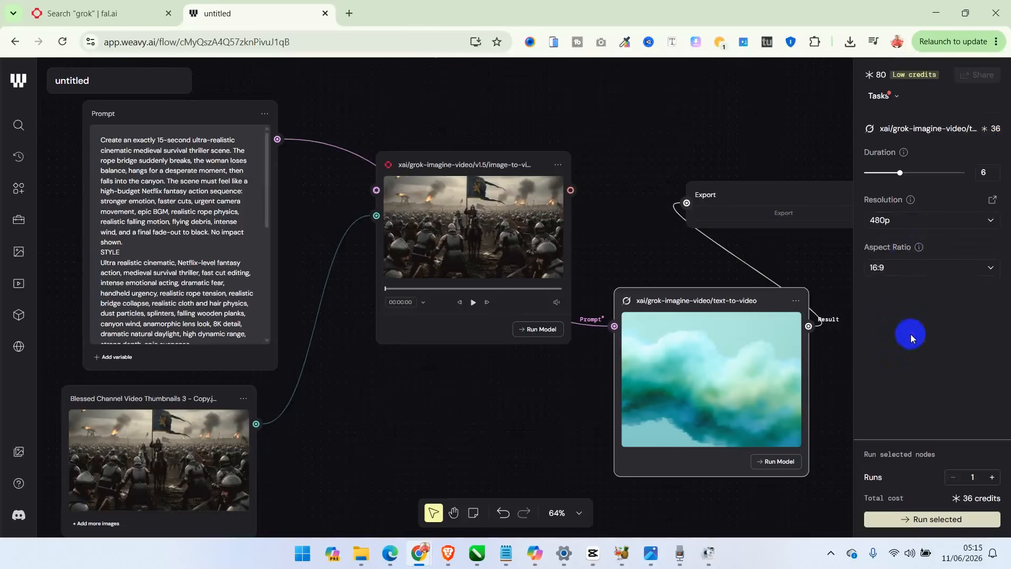
pyautogui.moveTo(899, 176)
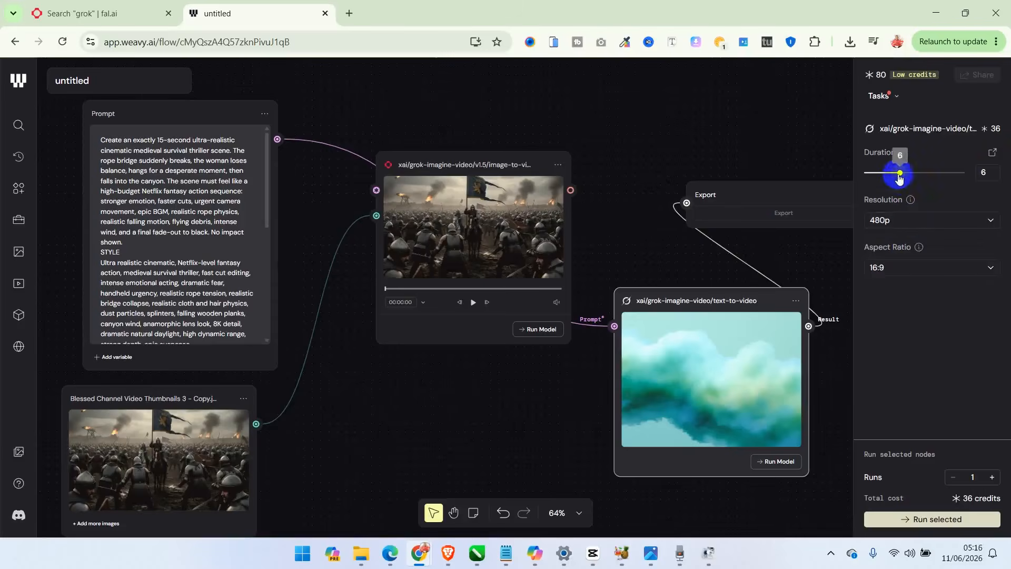
# - Try durations of 15 and 1 on the Grok text-to-video model, and return it to 6
pyautogui.moveTo(899, 178); pyautogui.dragTo(1000, 164)
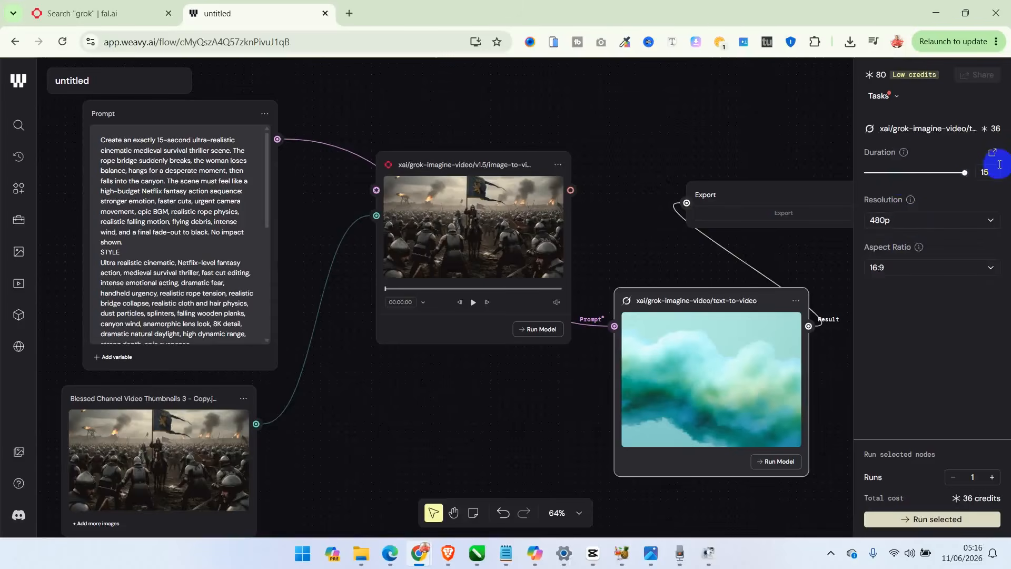
pyautogui.moveTo(965, 172); pyautogui.dragTo(789, 180)
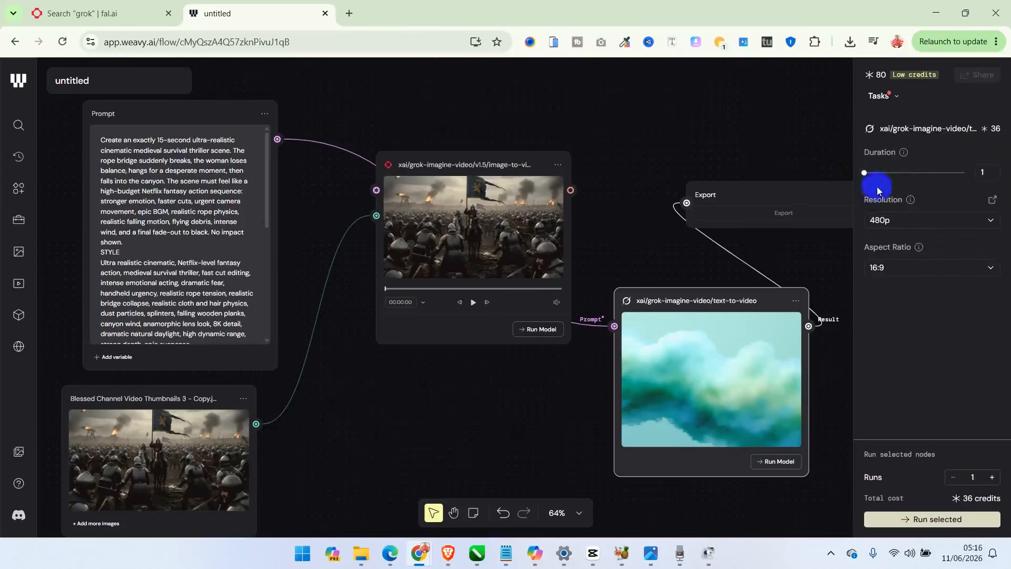
pyautogui.moveTo(864, 173); pyautogui.dragTo(904, 181)
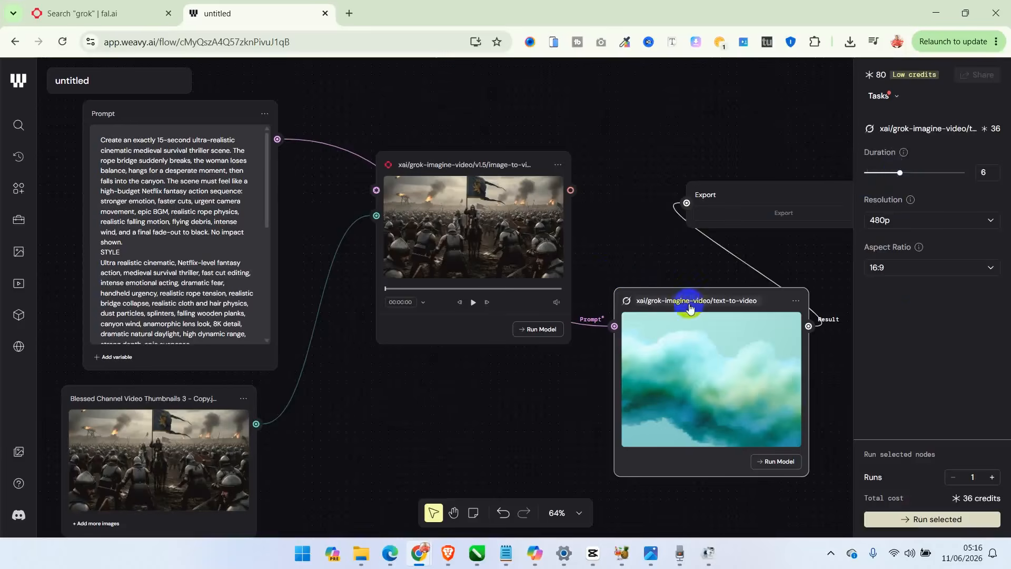
# - Shift the Grok text-to-video node slightly toward the image-to-video node, and set its resolution to 720p and duration to 15
pyautogui.moveTo(705, 292); pyautogui.dragTo(676, 283)
pyautogui.click(755, 454)
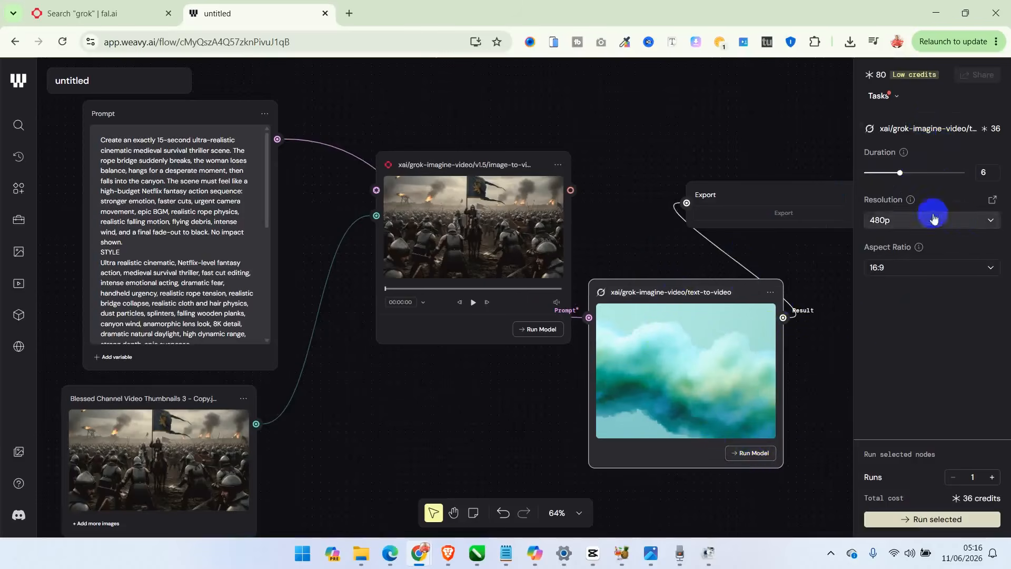
pyautogui.click(988, 230)
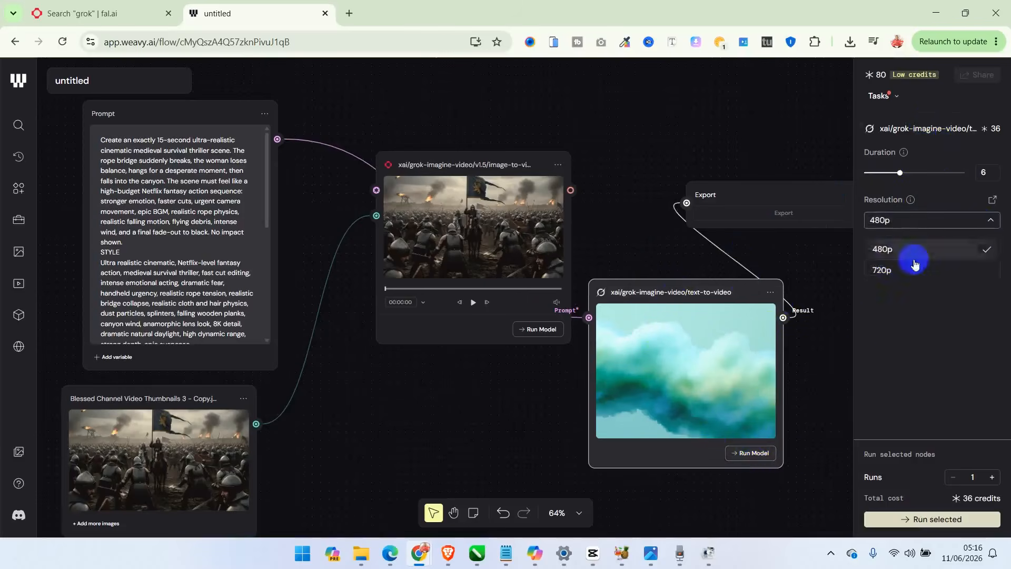
pyautogui.click(900, 269)
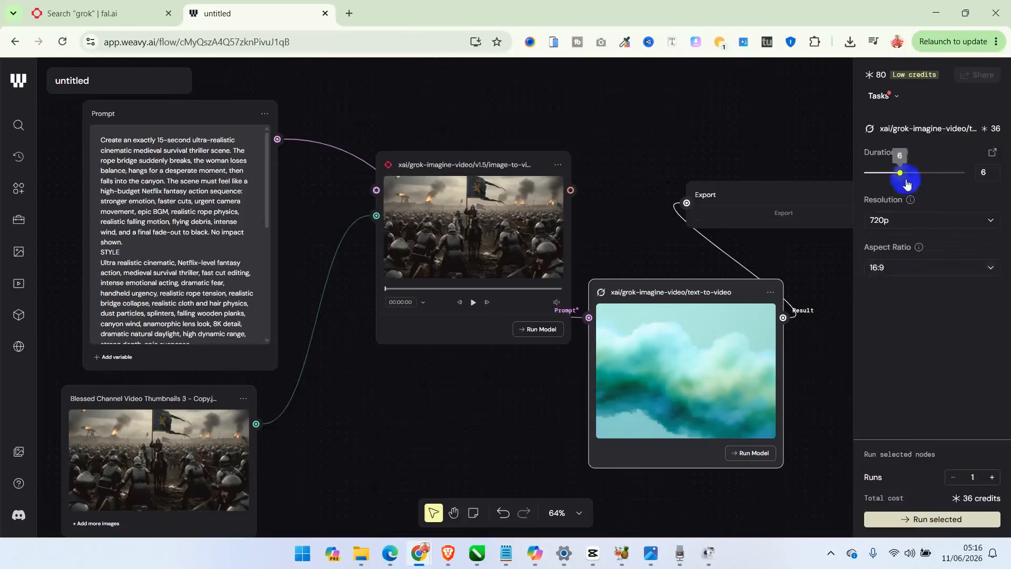
pyautogui.moveTo(901, 172); pyautogui.dragTo(1007, 165)
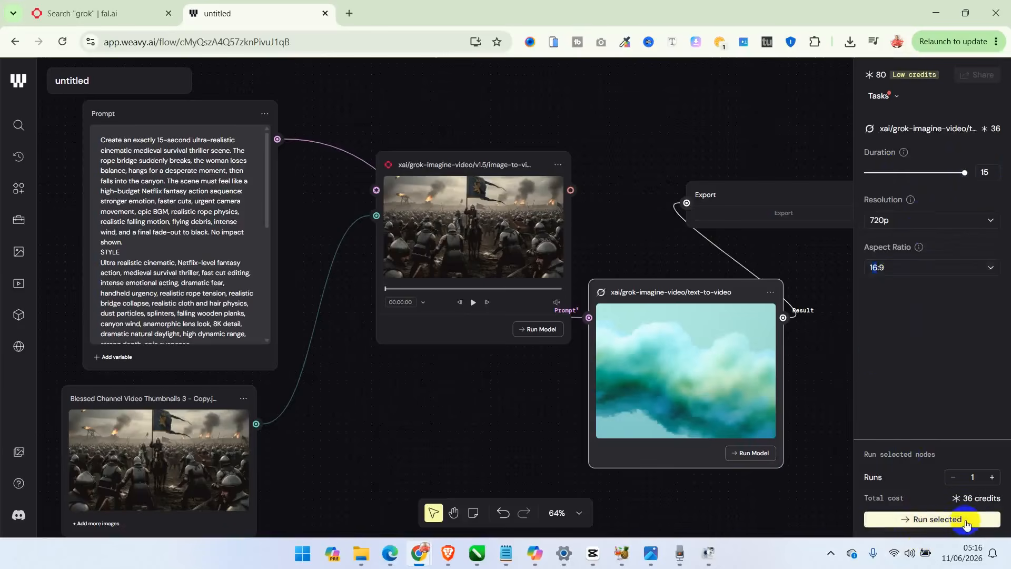
# - Run the Grok text-to-video model and accept the import model notice to generate the video
pyautogui.click(967, 522)
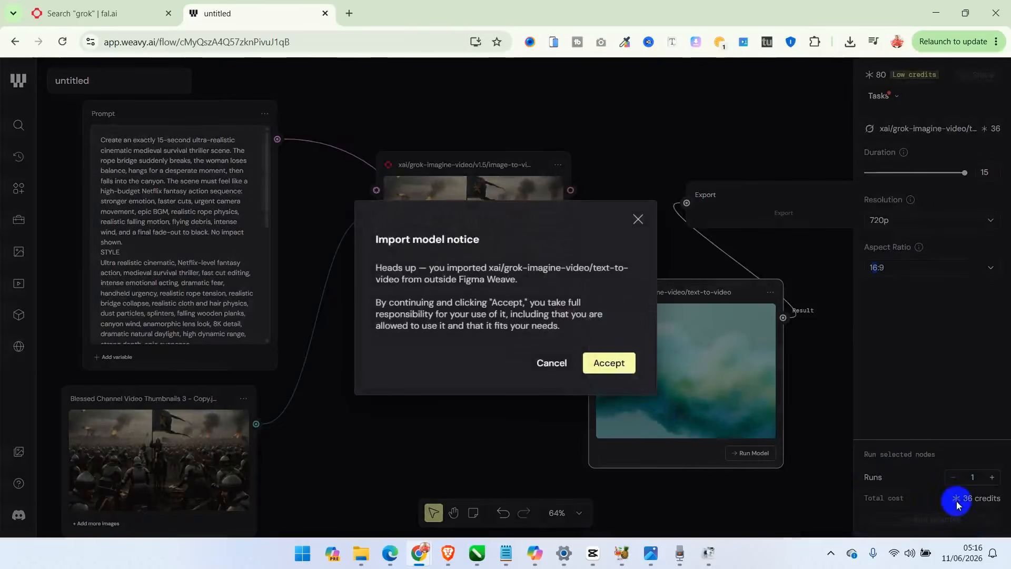
pyautogui.click(616, 362)
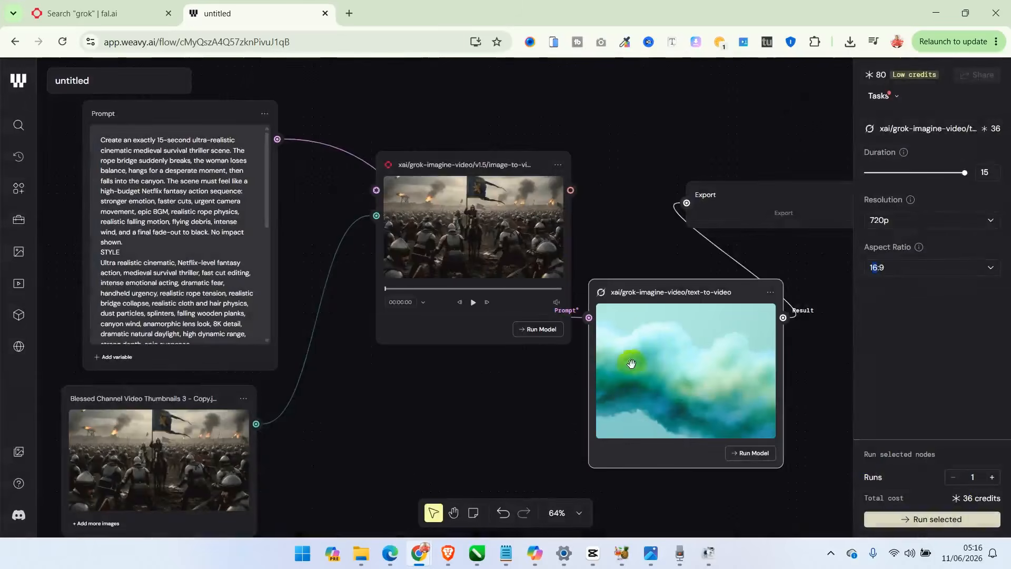
pyautogui.click(745, 454)
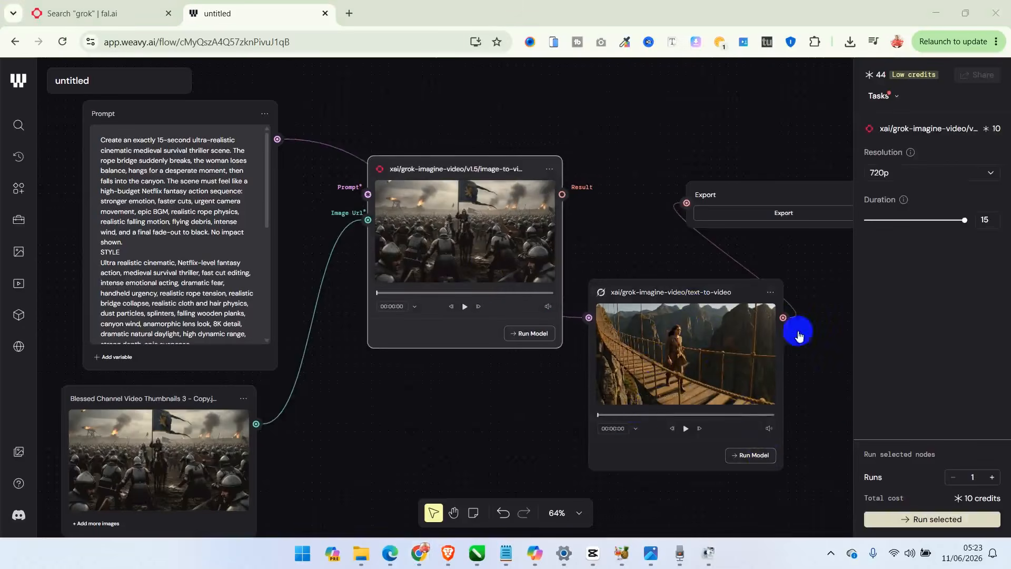
# - Export the generated text-to-video clip and save it in Documents as untitled_Export_2026-06-11_04-23-58
pyautogui.click(783, 213)
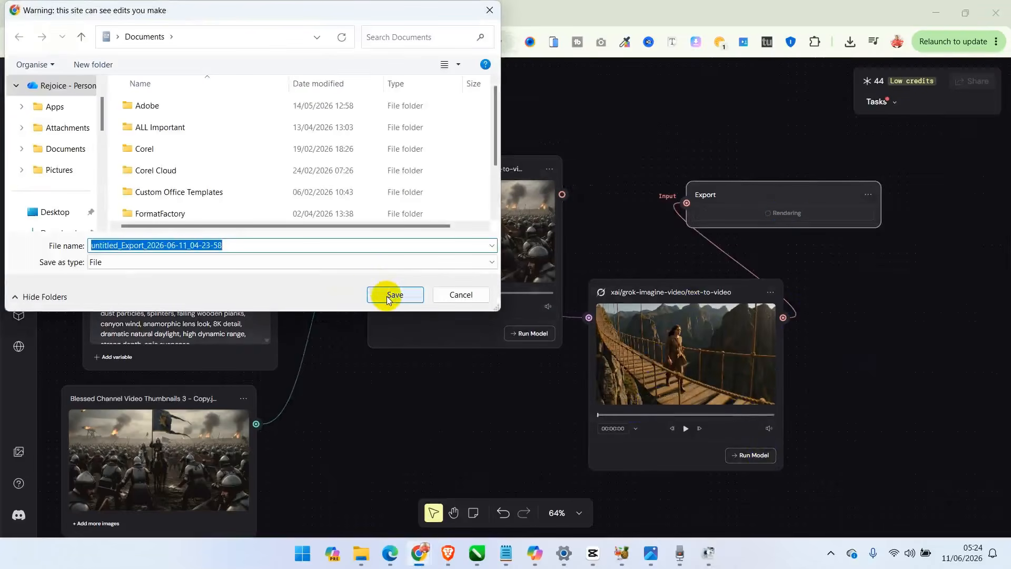
pyautogui.click(387, 296)
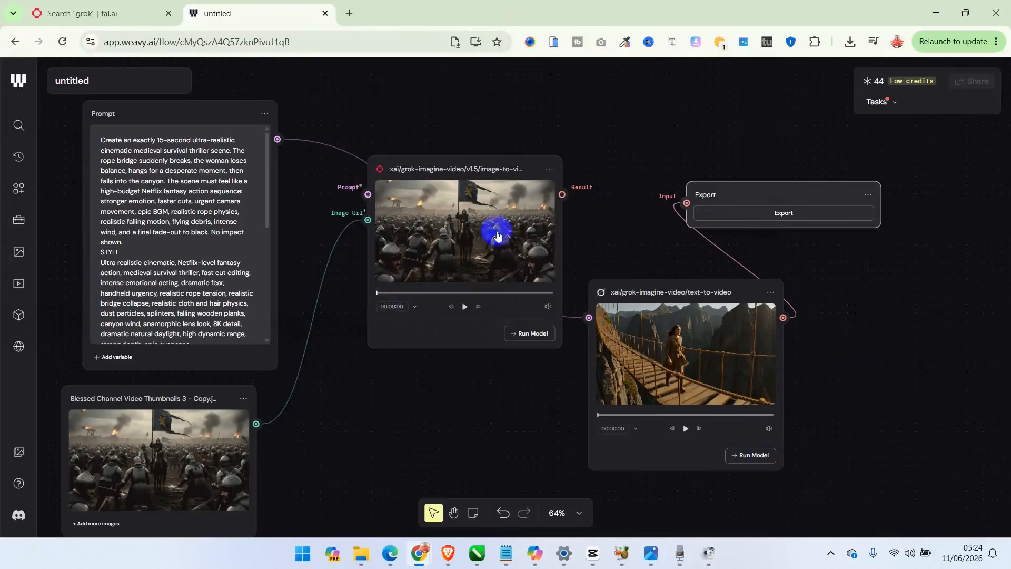